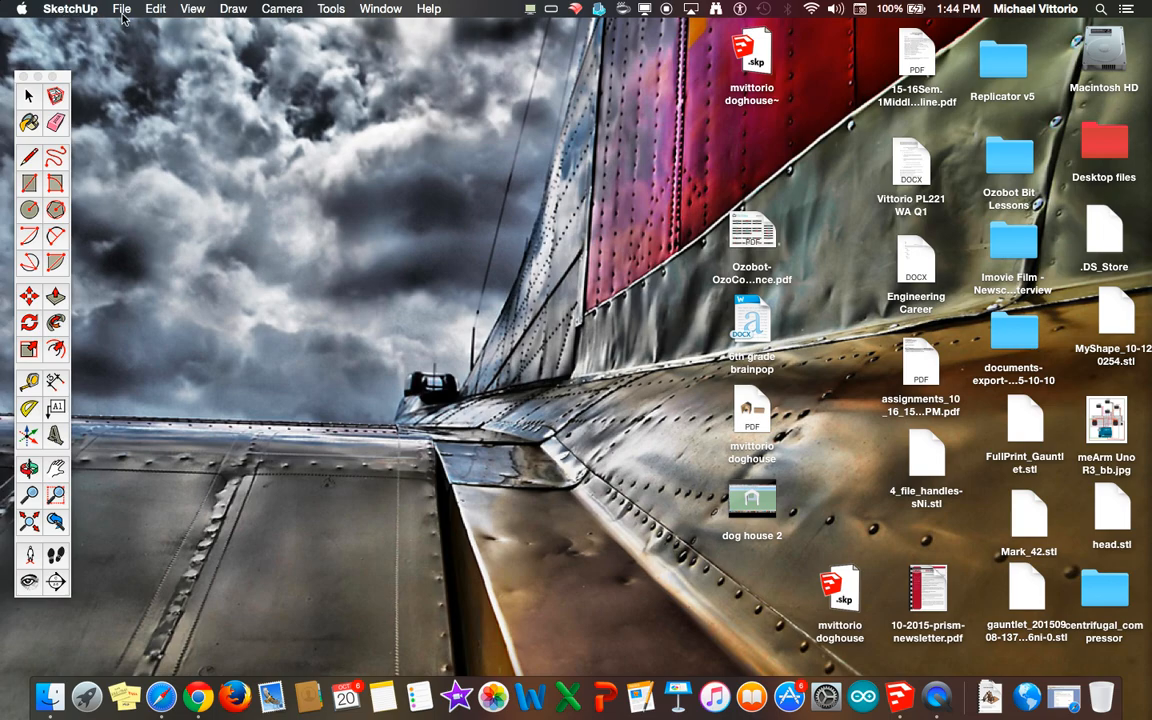
Step: Start a new model and delete the default human figure standing near the origin
click(121, 9)
click(118, 25)
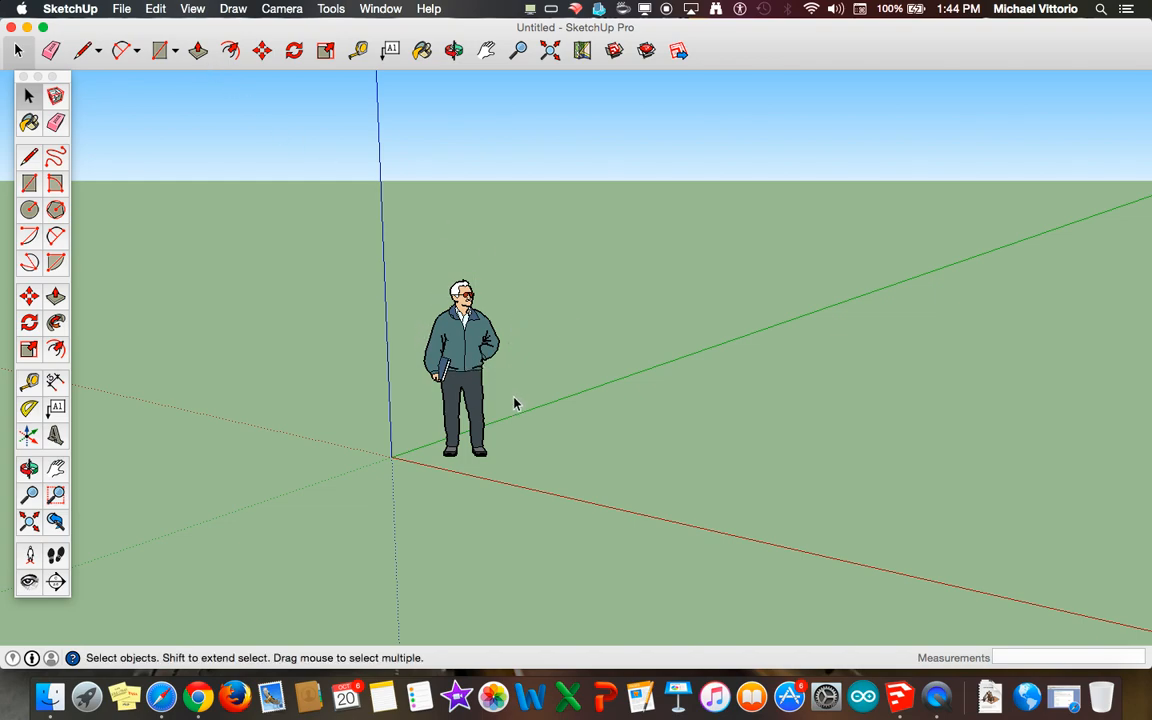
scroll(594, 344, up, 3)
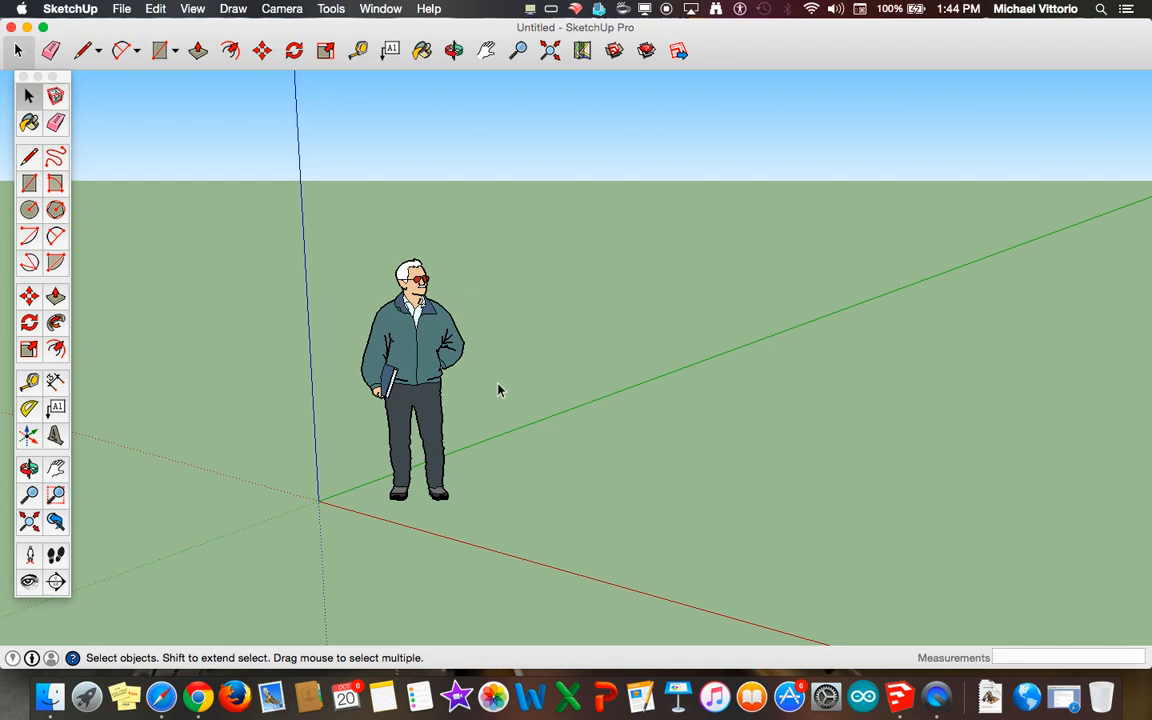
click(424, 337)
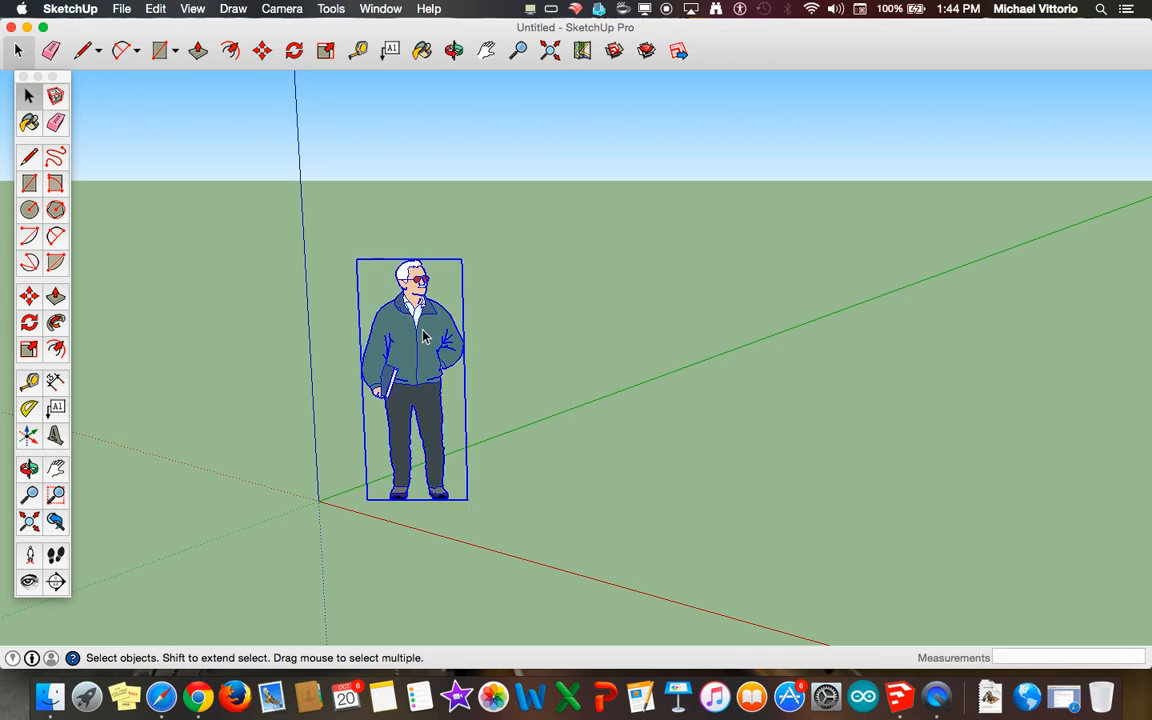
key(Delete)
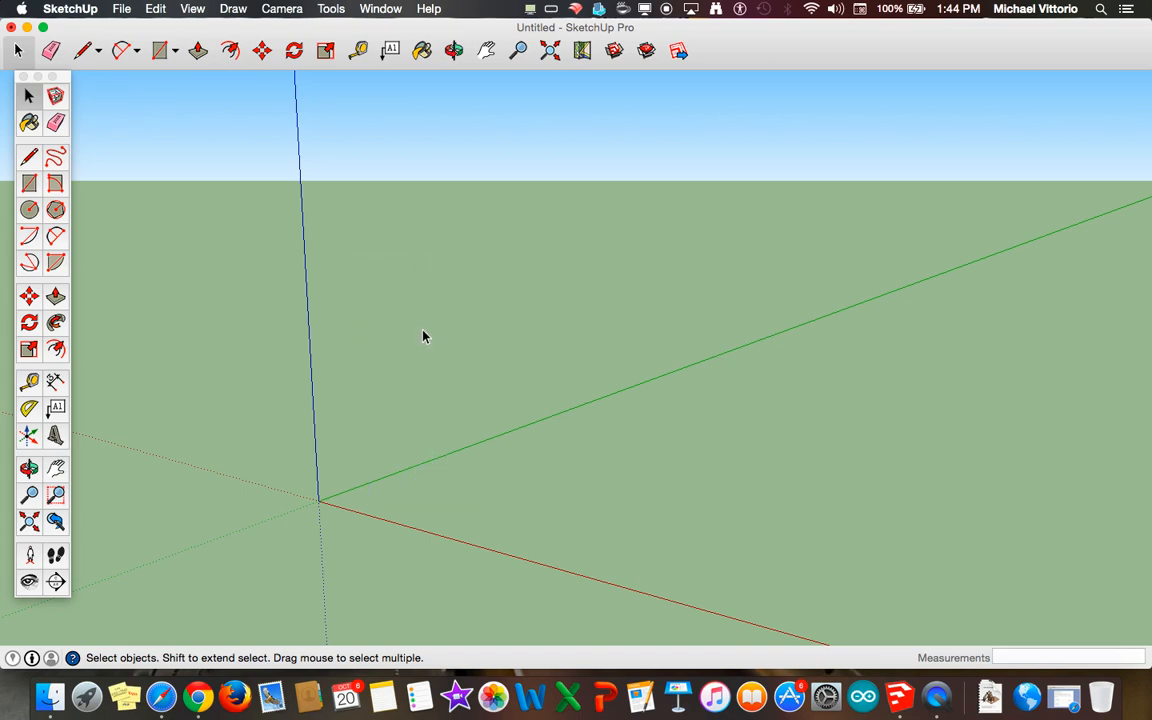
Step: Draw a 4' by 5' rectangle on the ground starting at the origin, and activate the Push/Pull tool
click(454, 50)
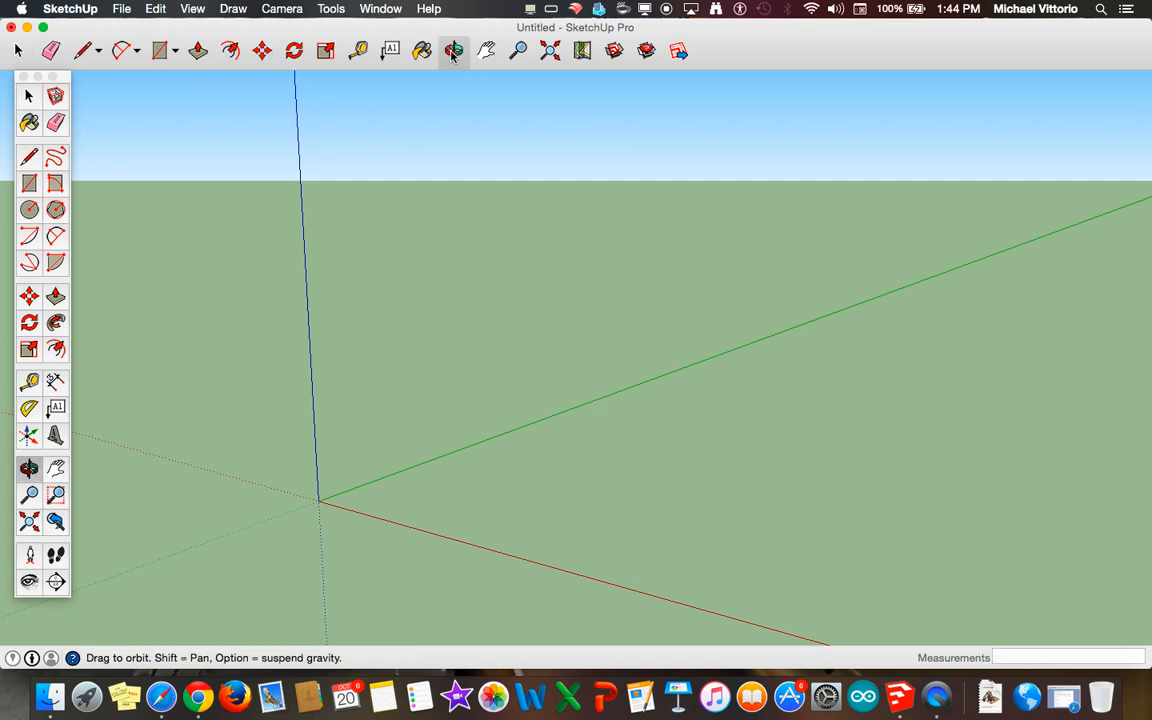
drag(359, 208, 434, 239)
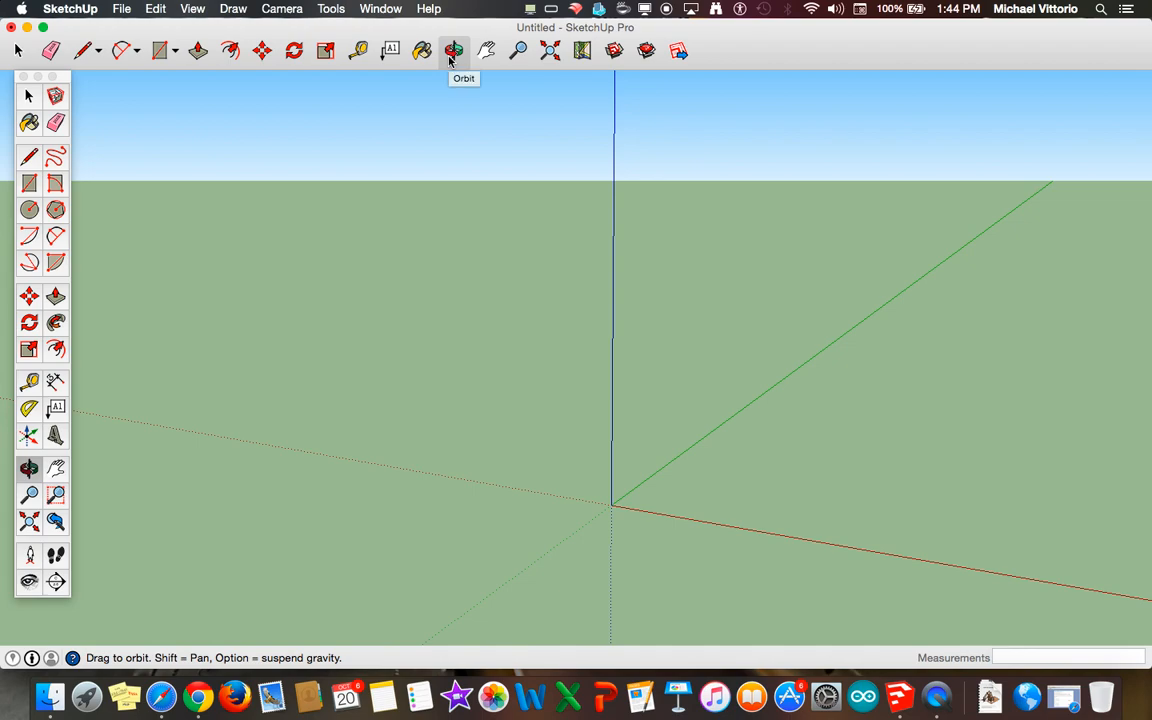
click(486, 50)
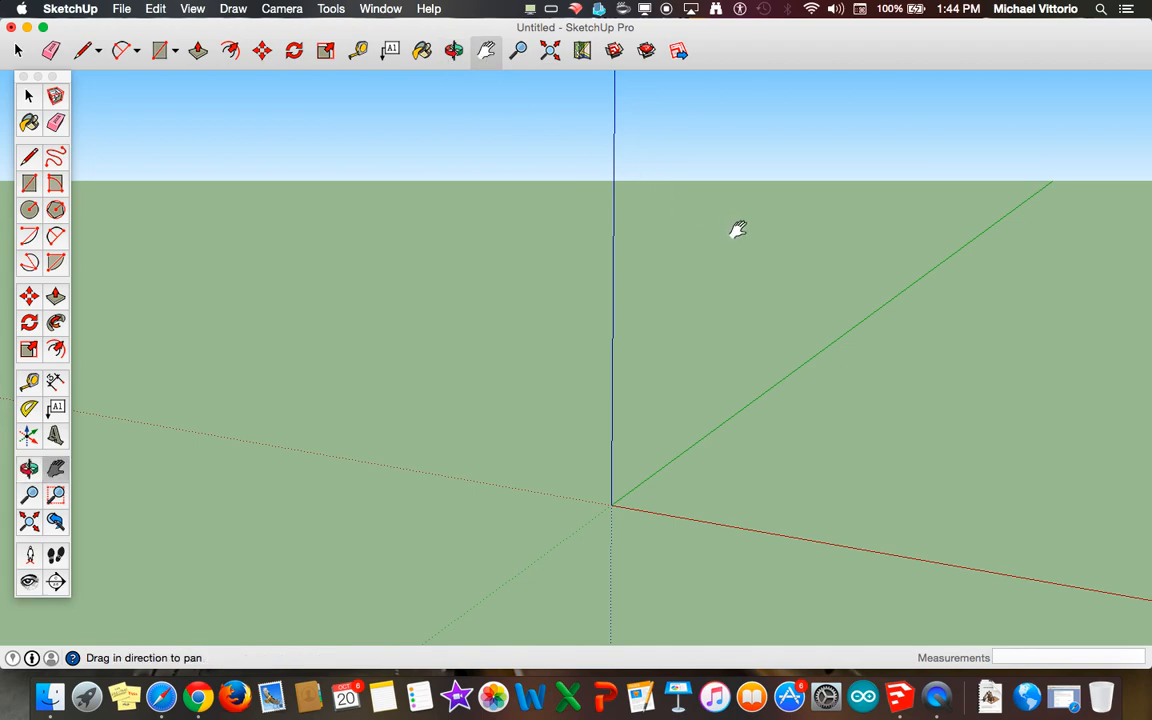
drag(760, 265, 460, 249)
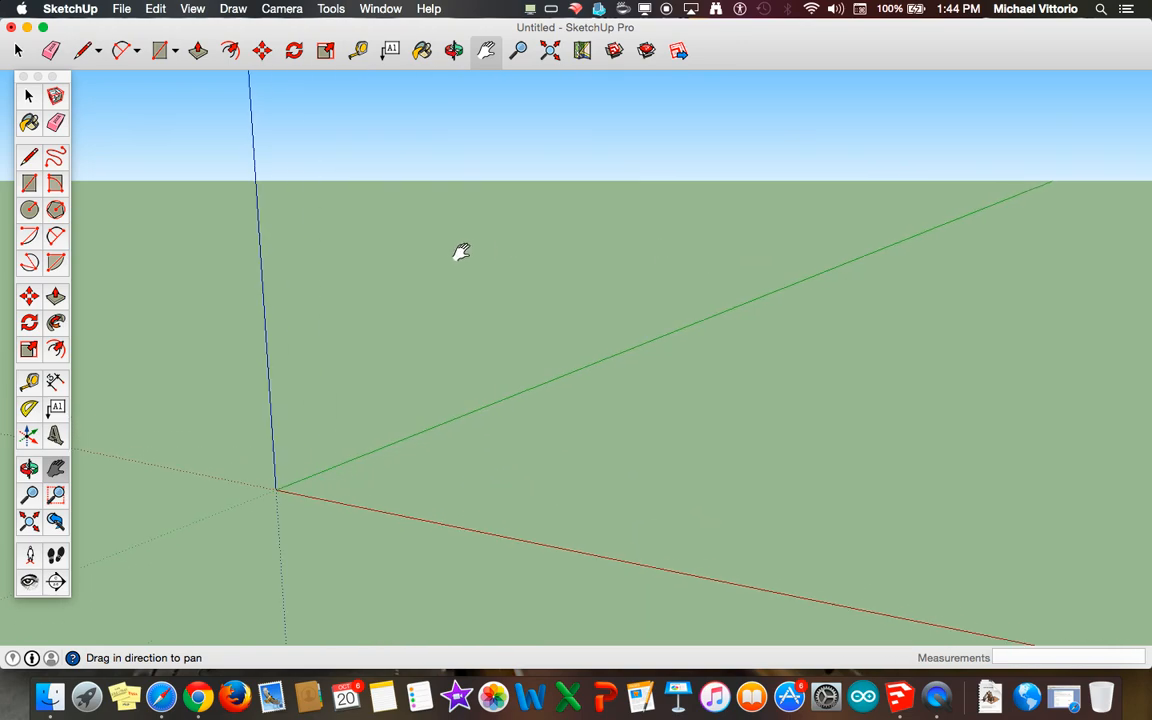
click(453, 50)
drag(479, 273, 532, 281)
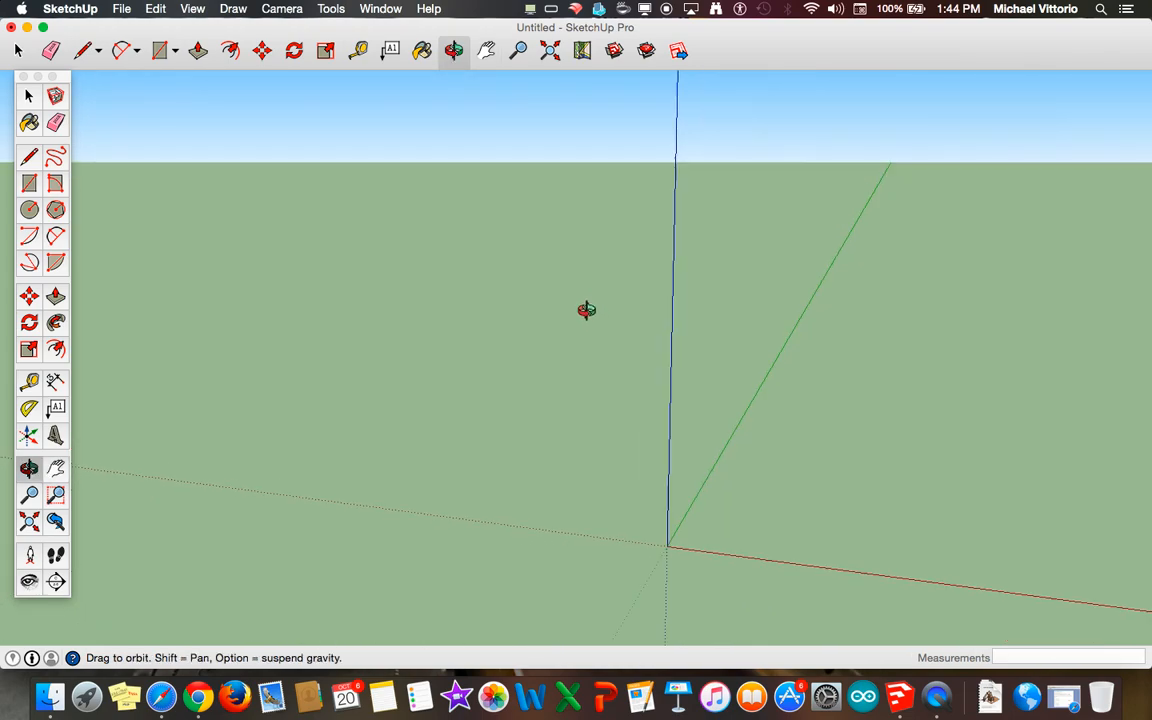
click(486, 50)
drag(848, 284, 507, 296)
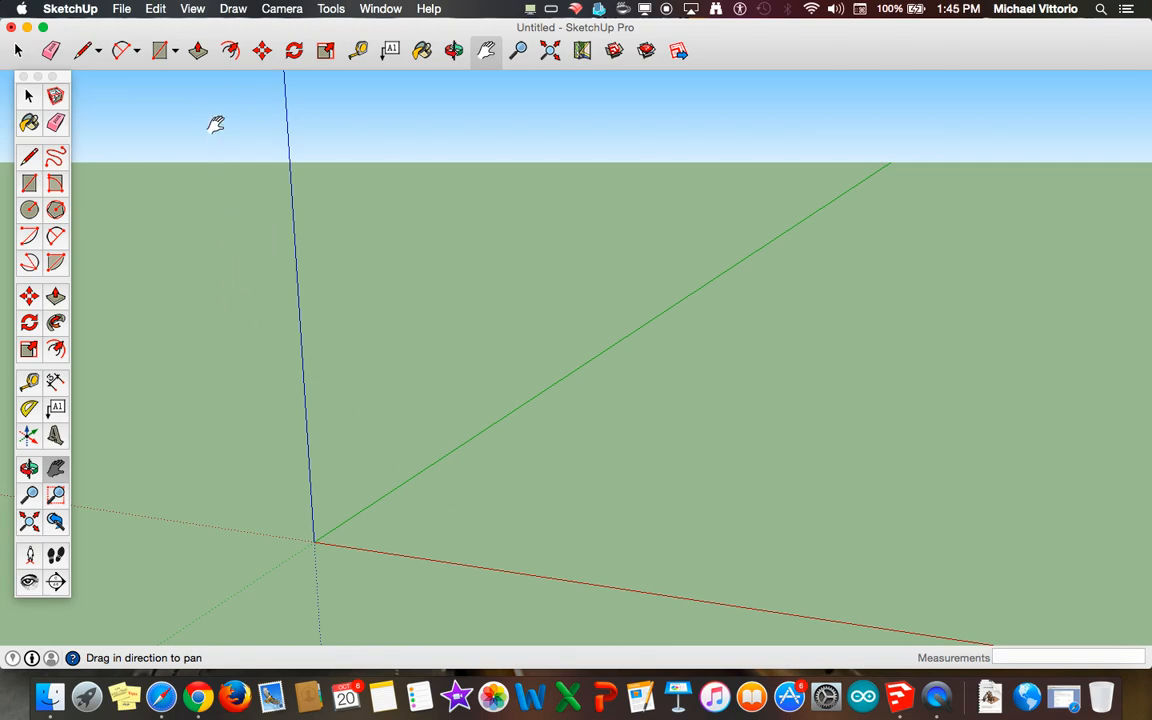
click(159, 51)
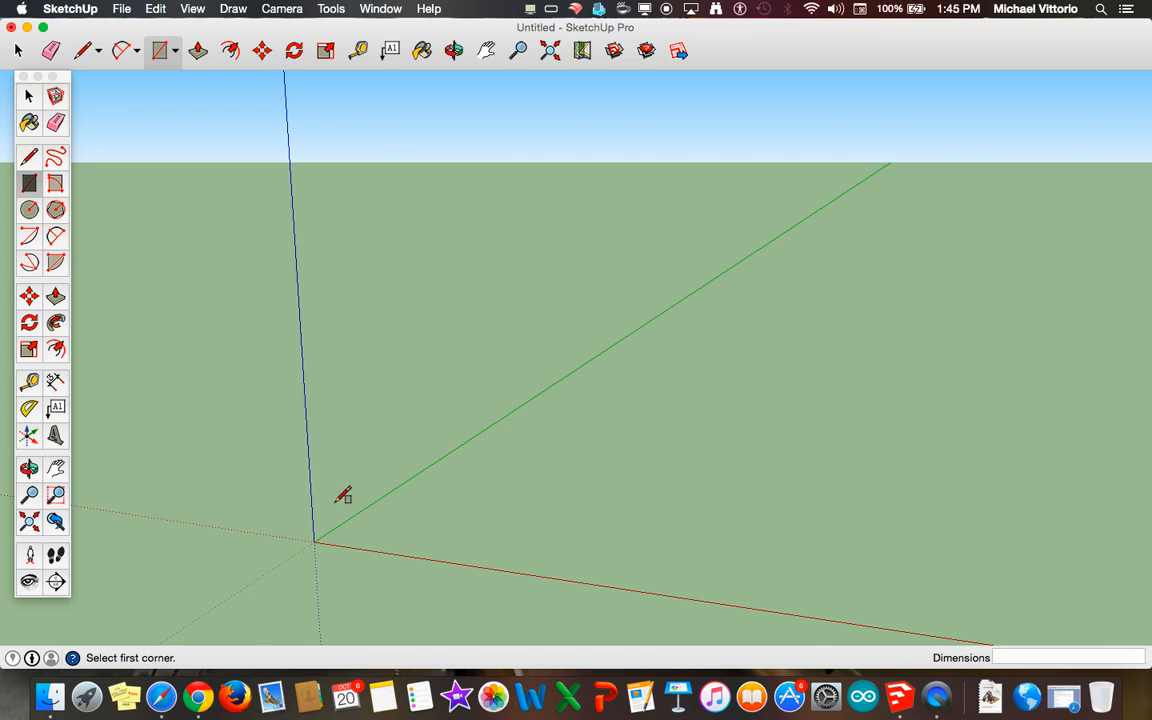
click(314, 539)
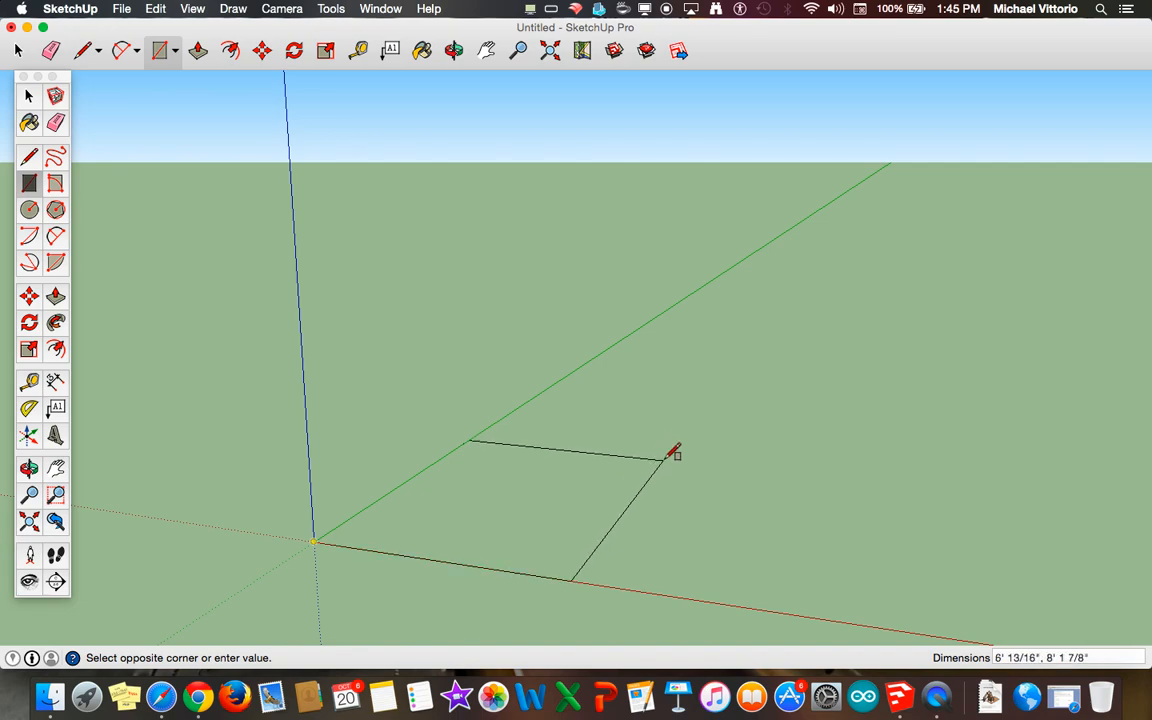
text(4',5)
key(Return)
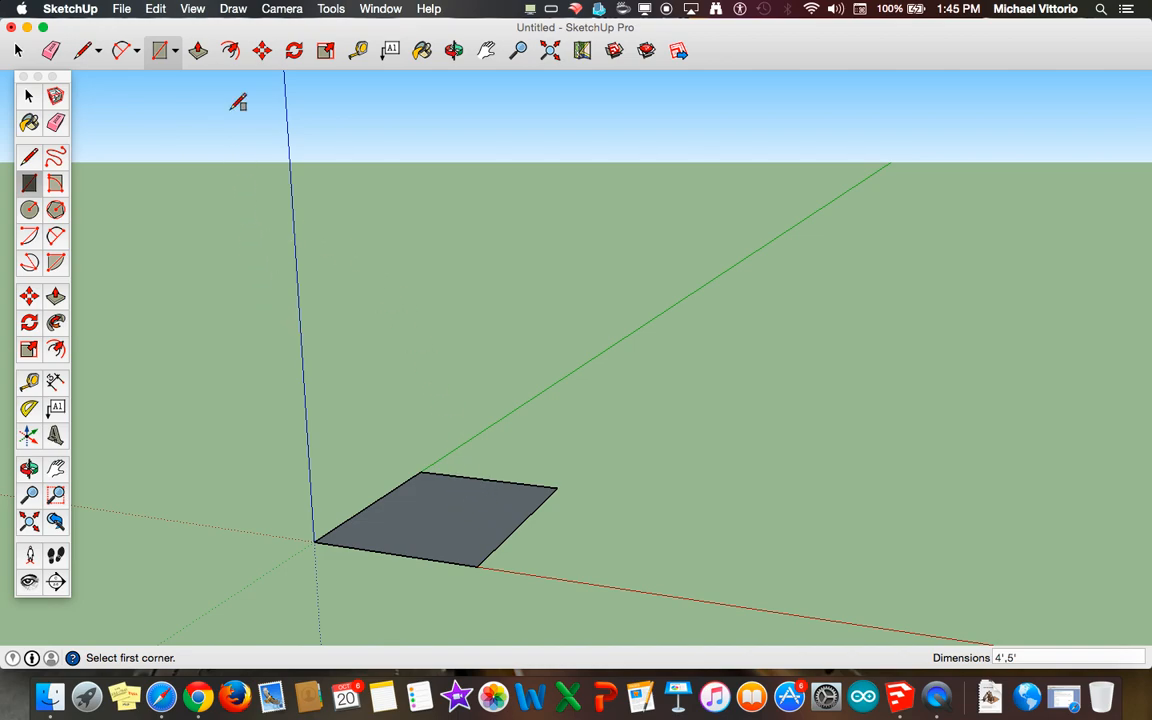
click(198, 52)
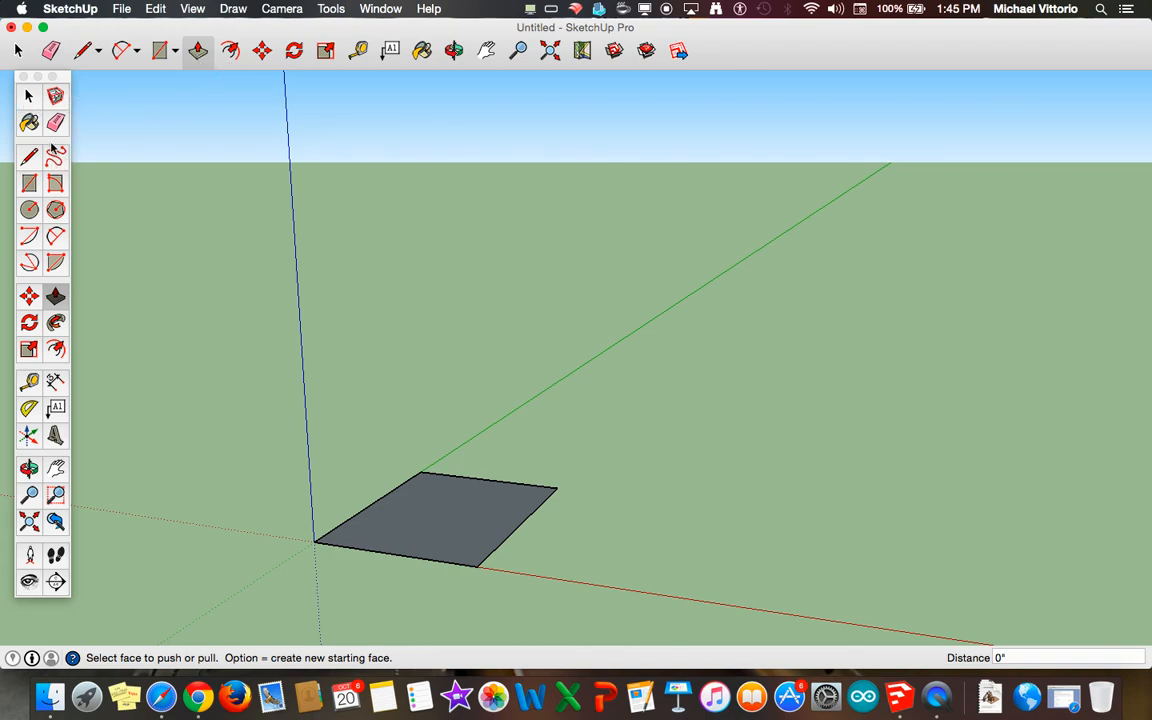
Step: Turn the Large Tool Set palette off and back on
click(192, 9)
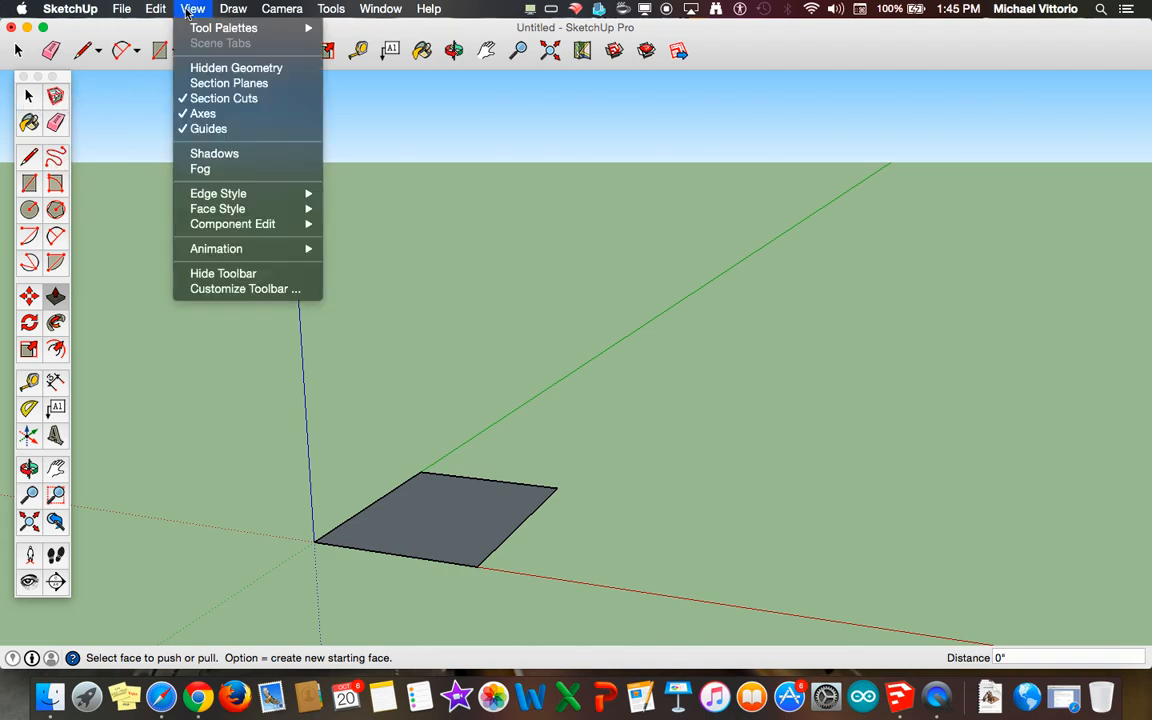
mouse_move(228, 28)
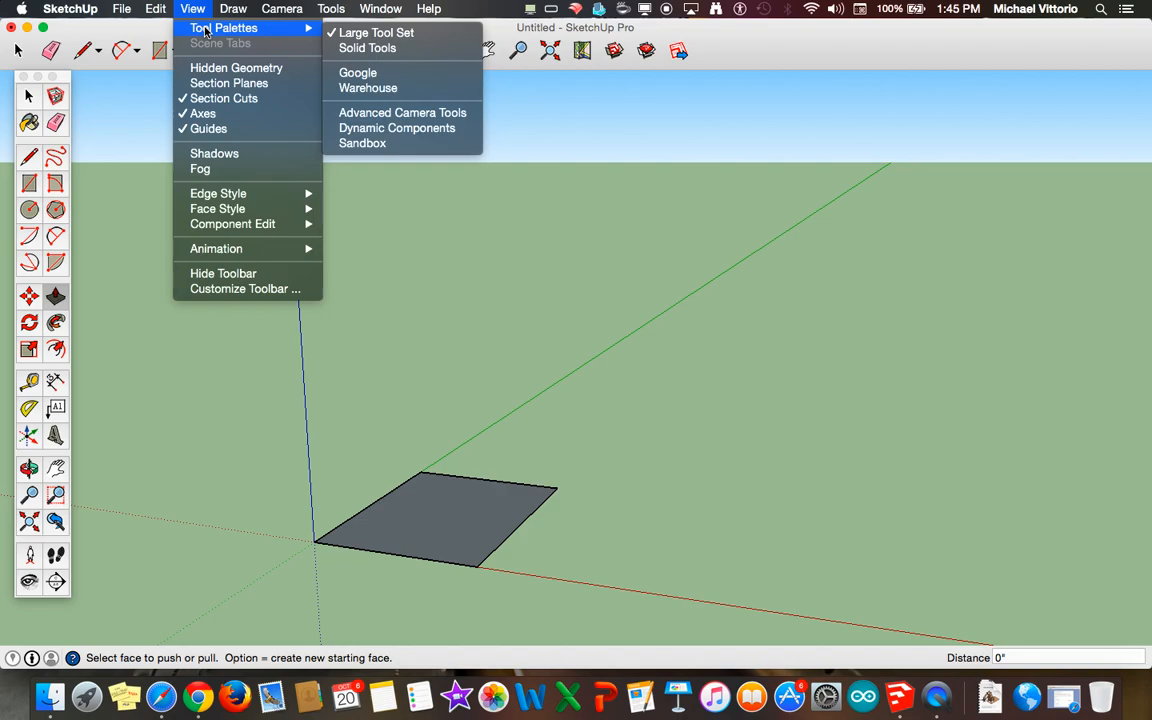
click(372, 38)
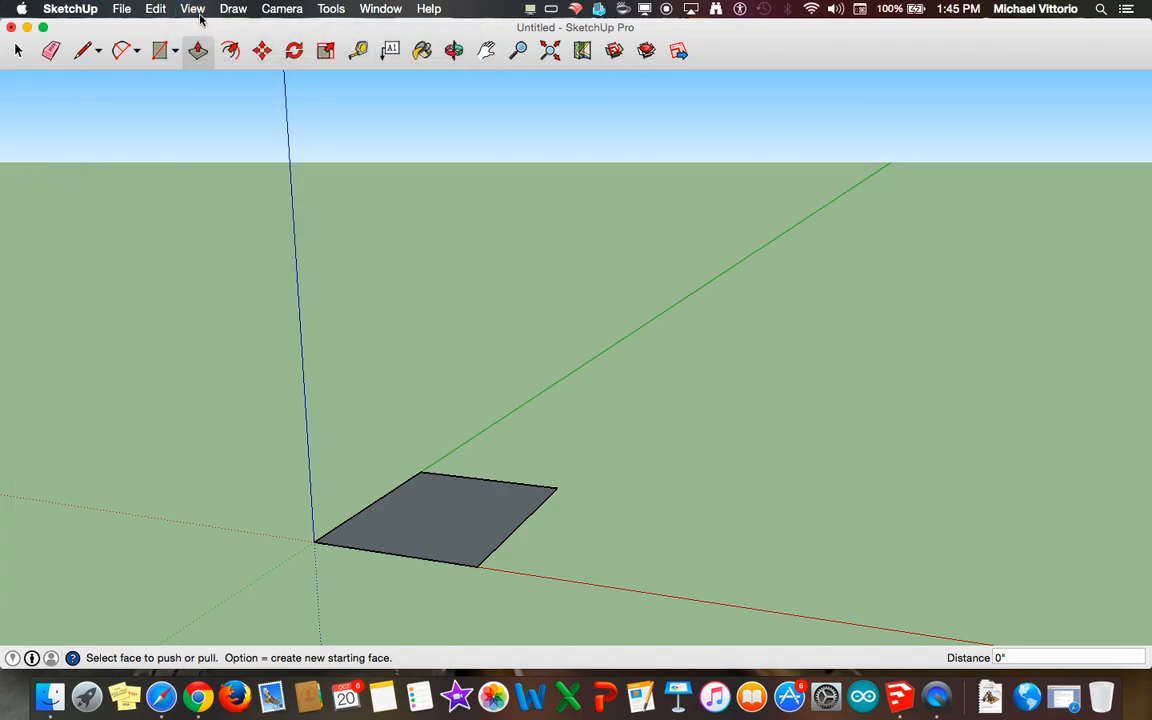
click(192, 10)
mouse_move(245, 30)
click(366, 37)
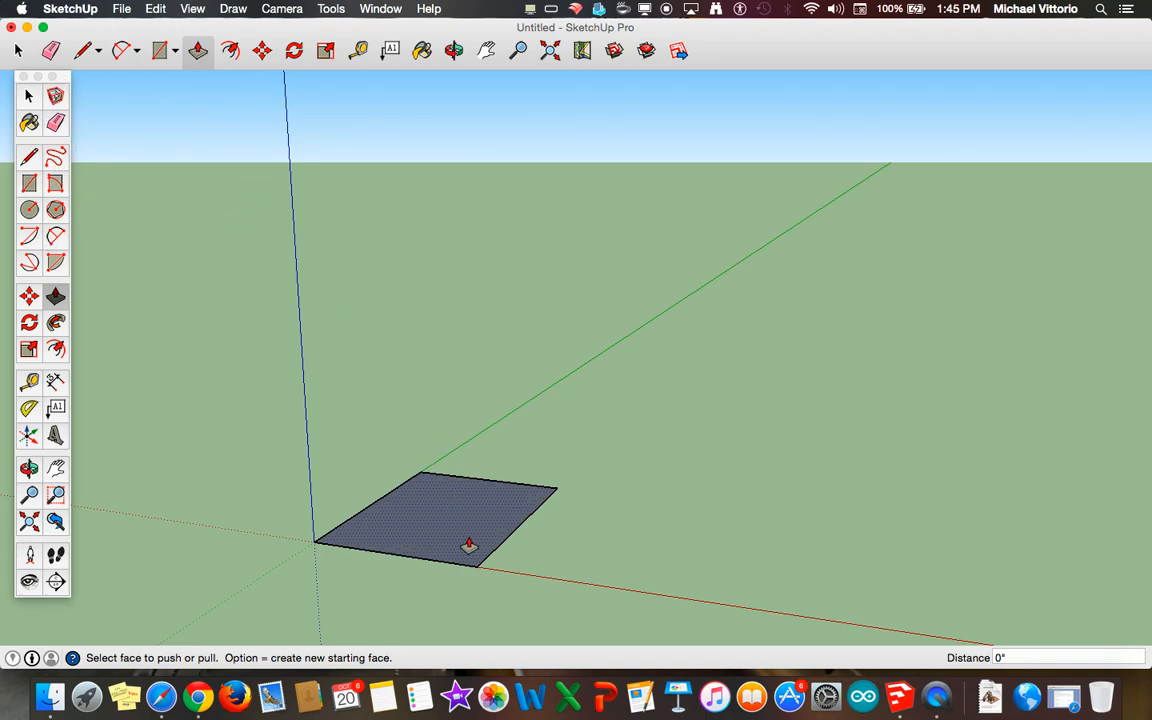
Step: Pull the ground rectangle up 5' into a box
scroll(437, 522, up, 1)
scroll(437, 522, up, 2)
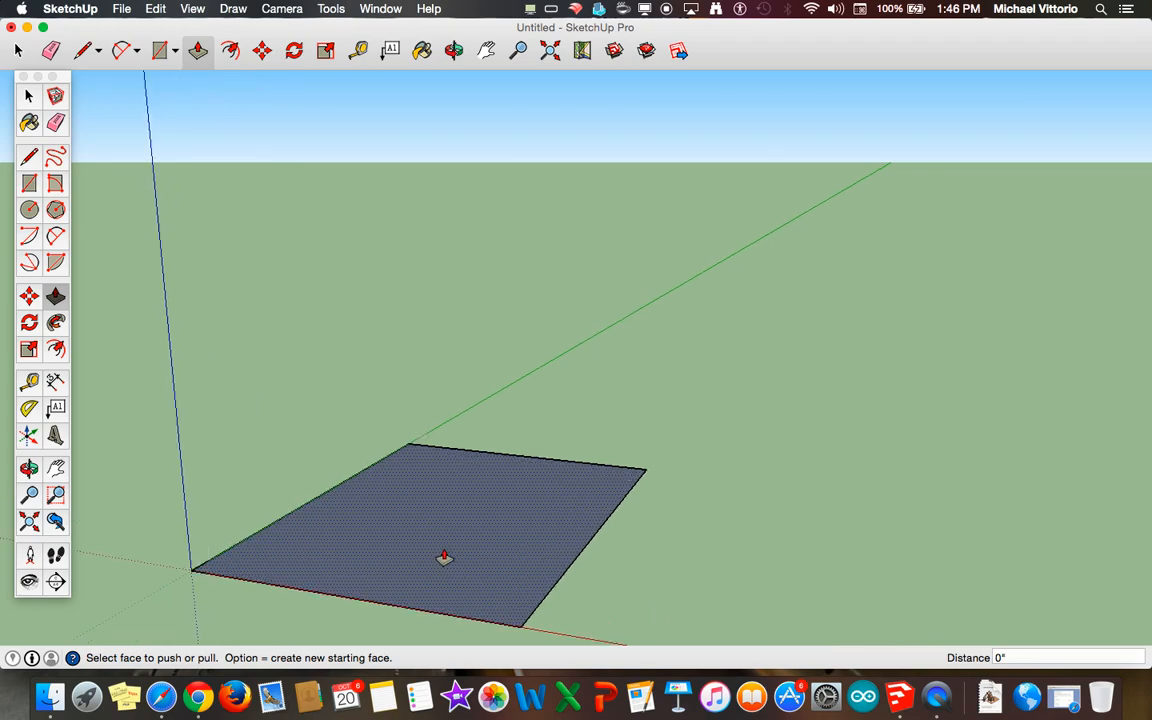
click(440, 554)
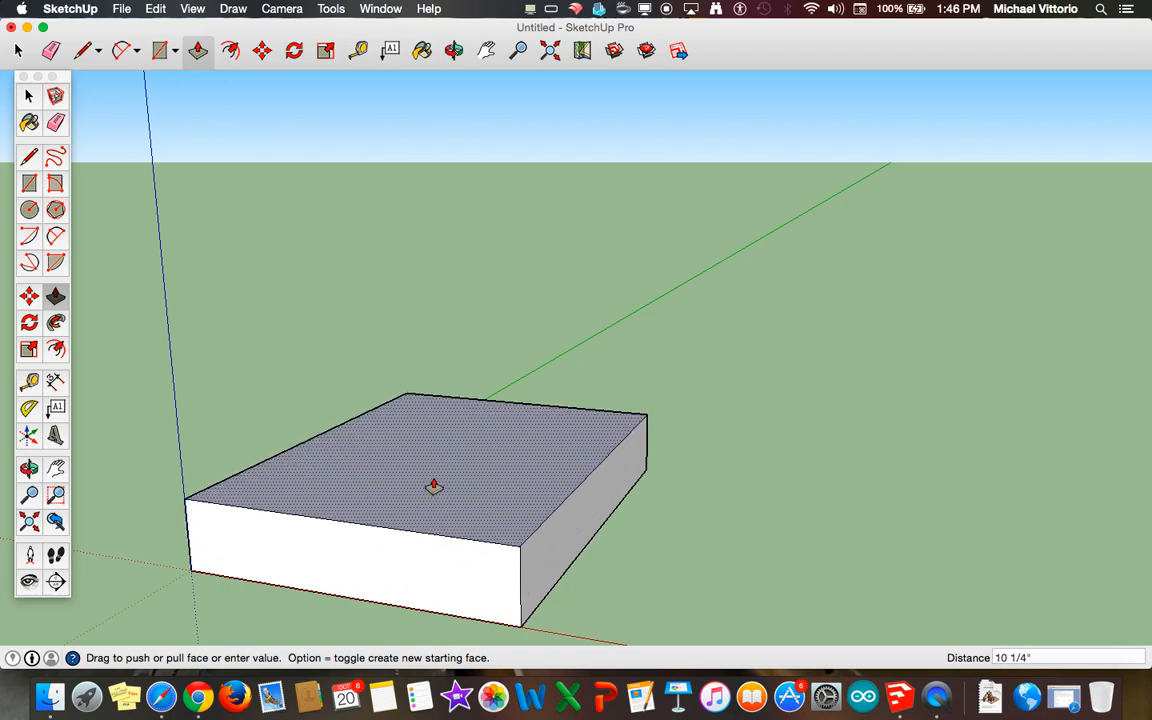
text(5')
key(Return)
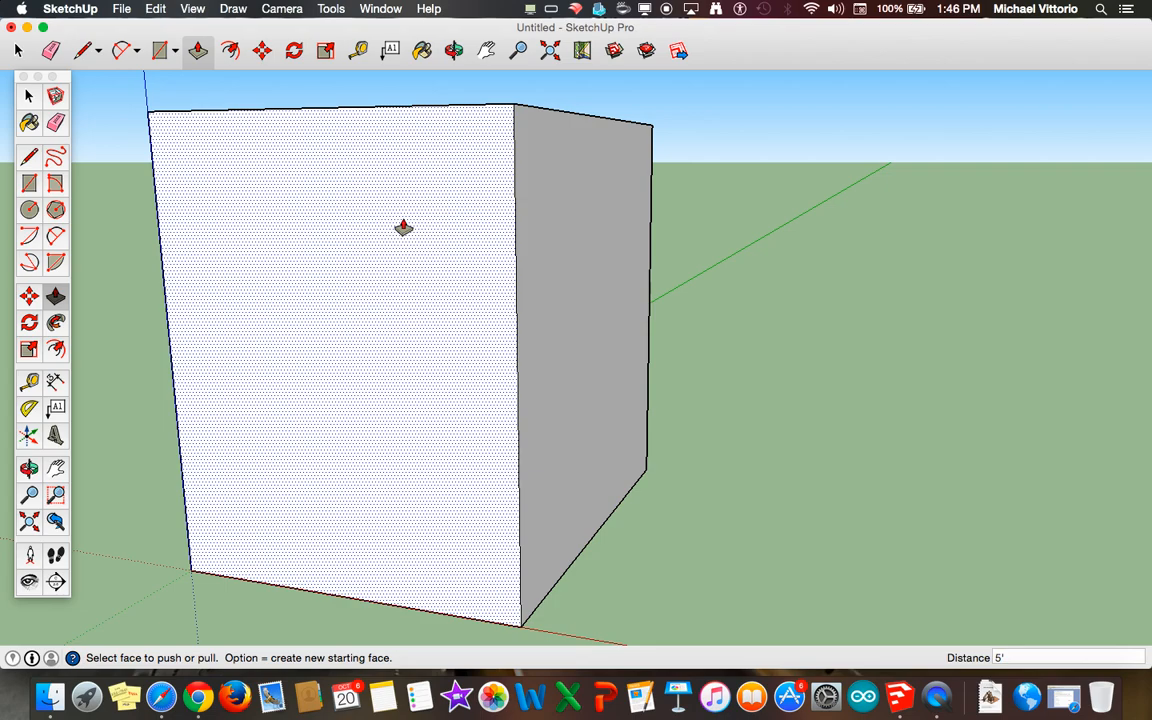
Step: Orbit to face the front of the box and fit the whole model in the view with Zoom Extents
click(453, 50)
drag(450, 112, 528, 152)
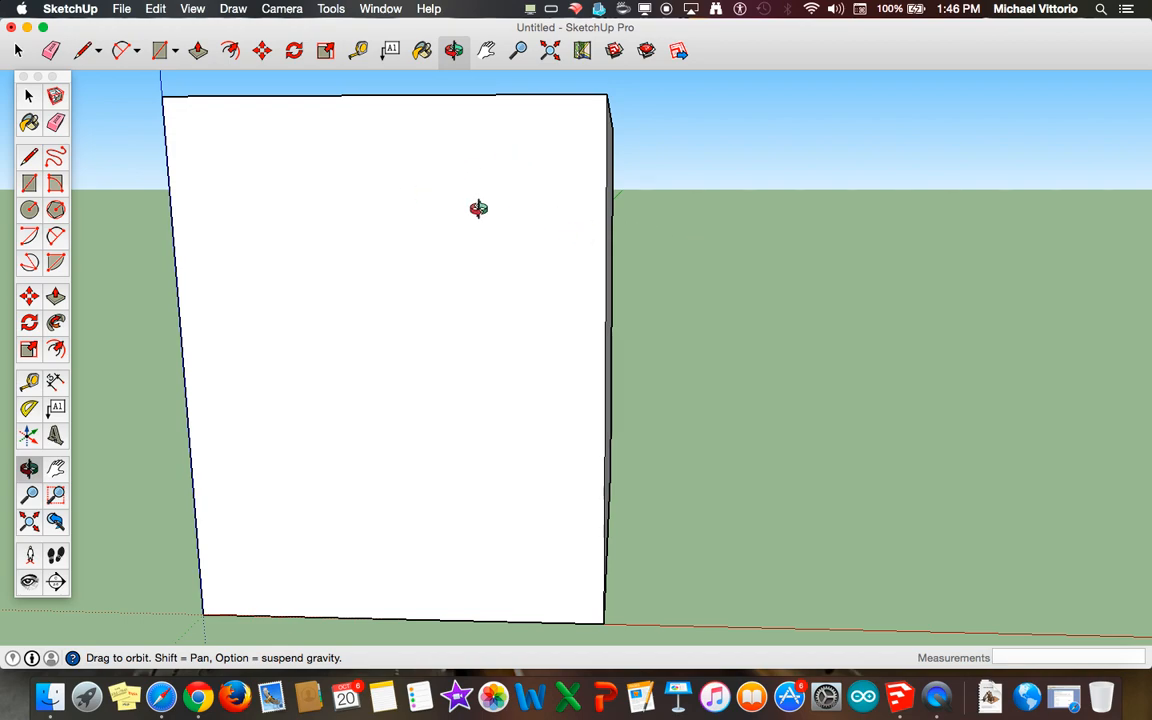
click(487, 54)
scroll(531, 186, down, 3)
scroll(529, 187, up, 1)
scroll(528, 187, up, 1)
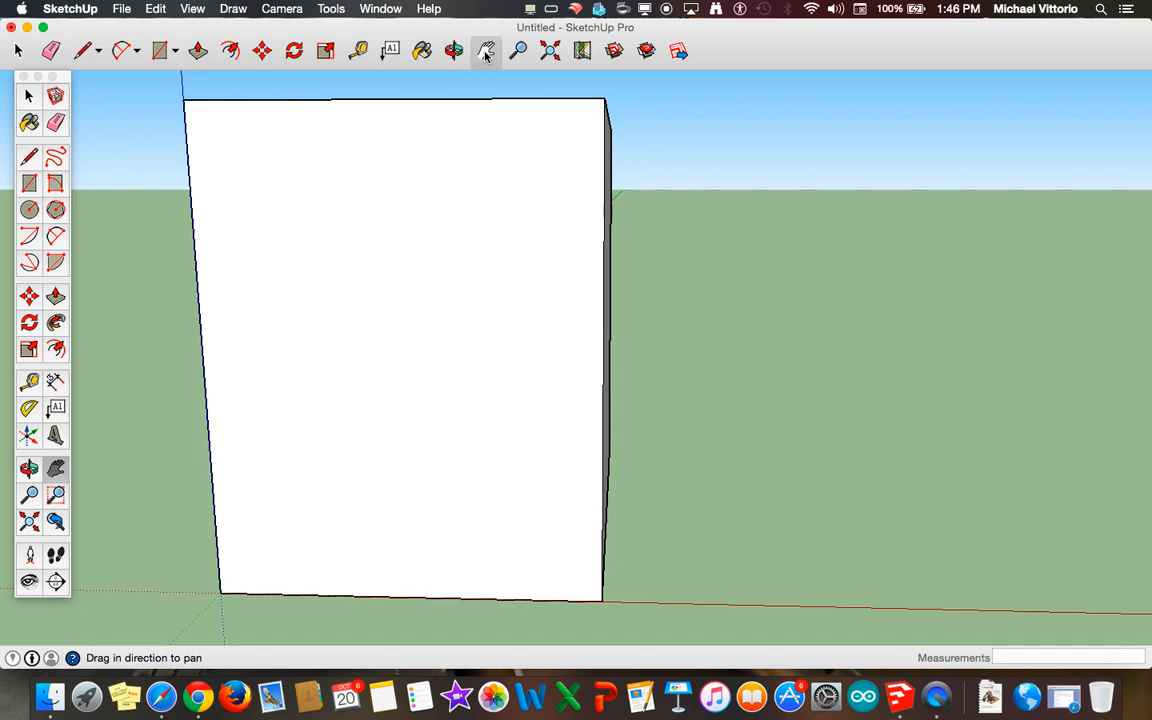
scroll(478, 265, down, 10)
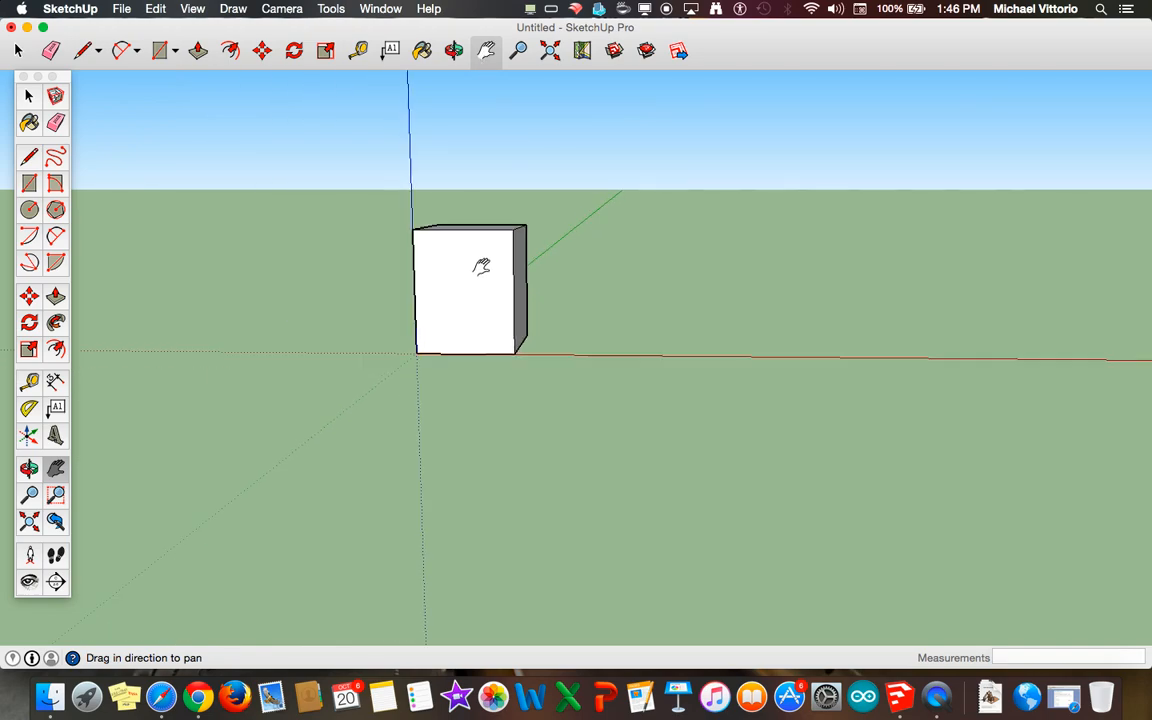
scroll(466, 263, down, 8)
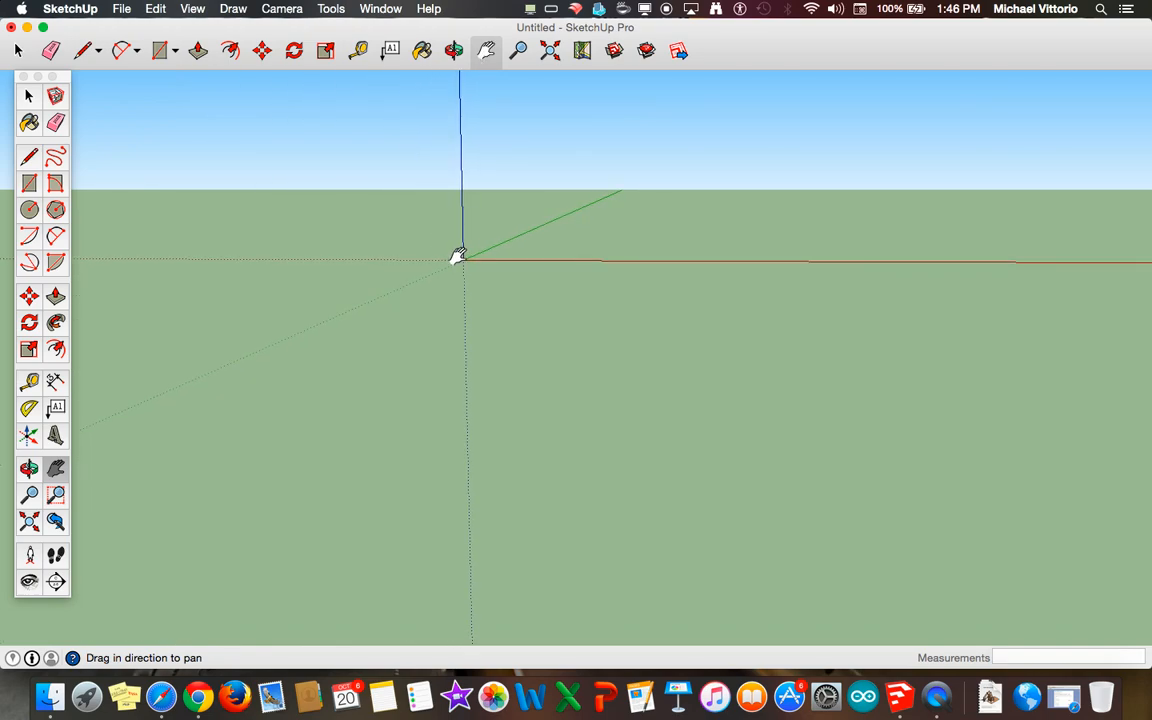
click(280, 9)
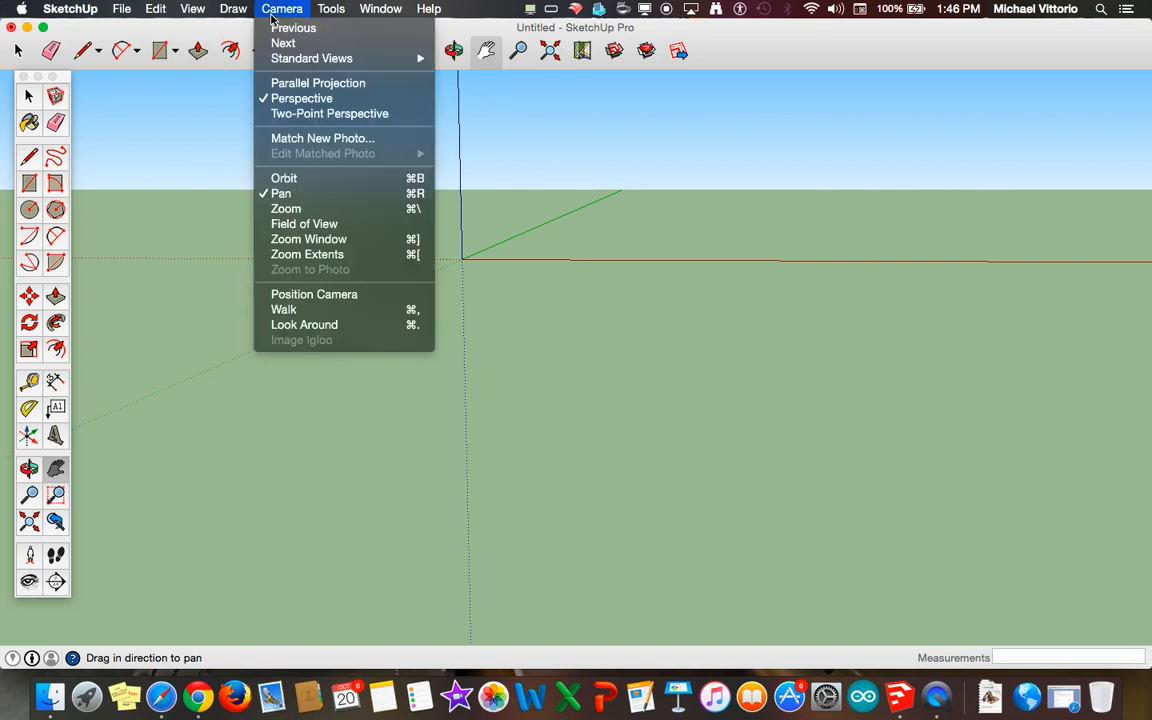
click(338, 255)
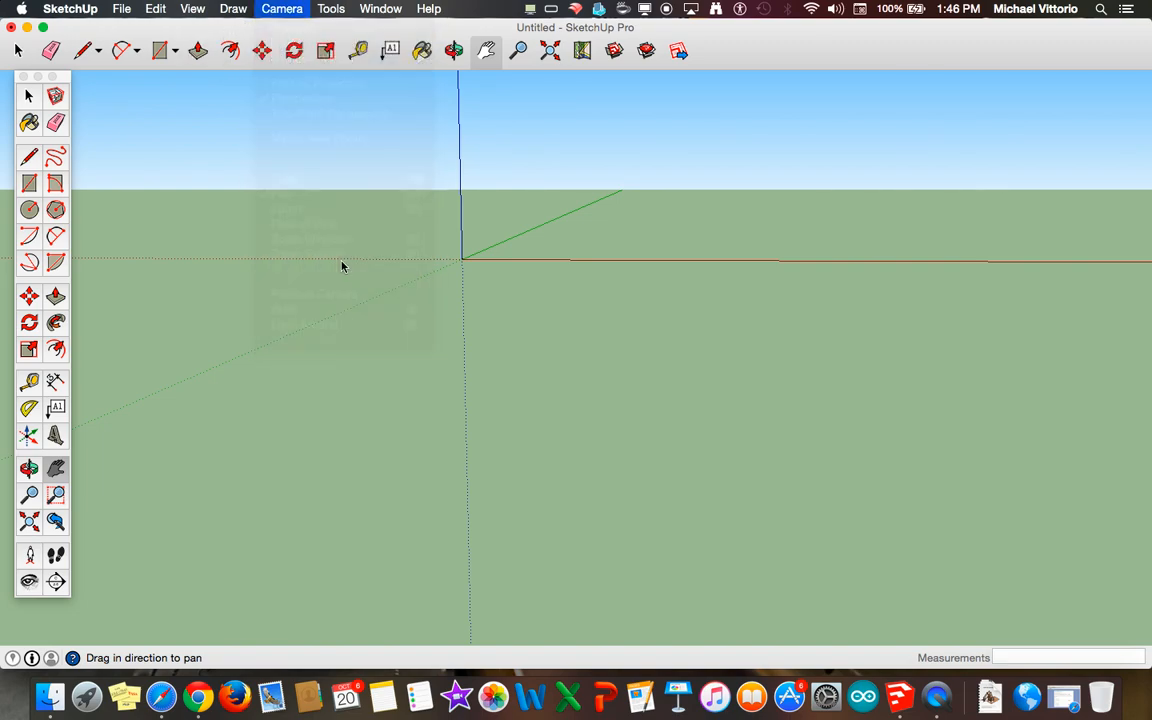
scroll(574, 253, down, 3)
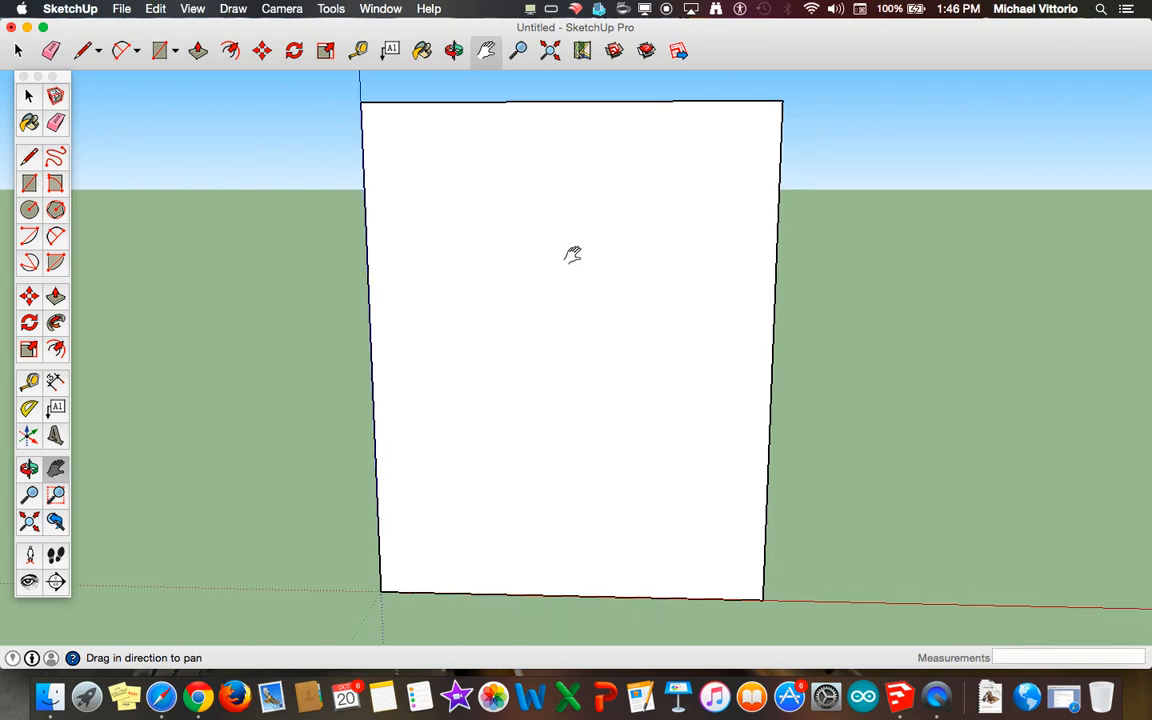
scroll(570, 257, up, 1)
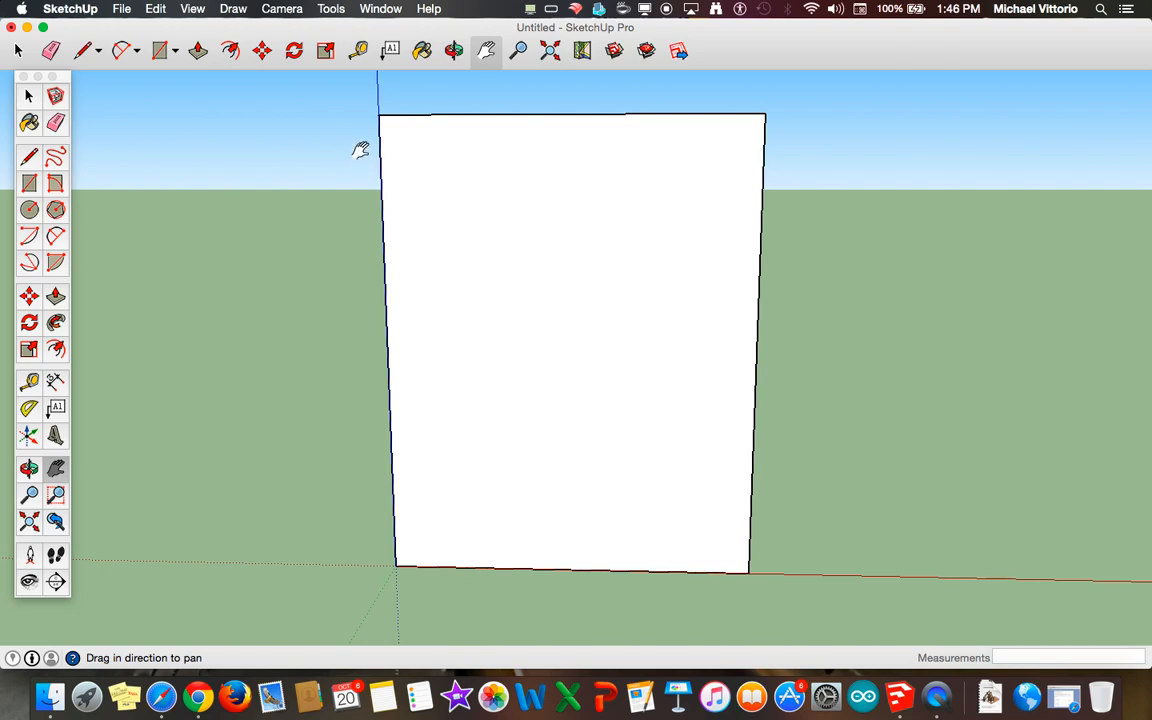
Step: Draw two sloping roof lines on the box's front face, from the top edge's midpoint to the midpoint of each side edge
click(84, 52)
click(97, 55)
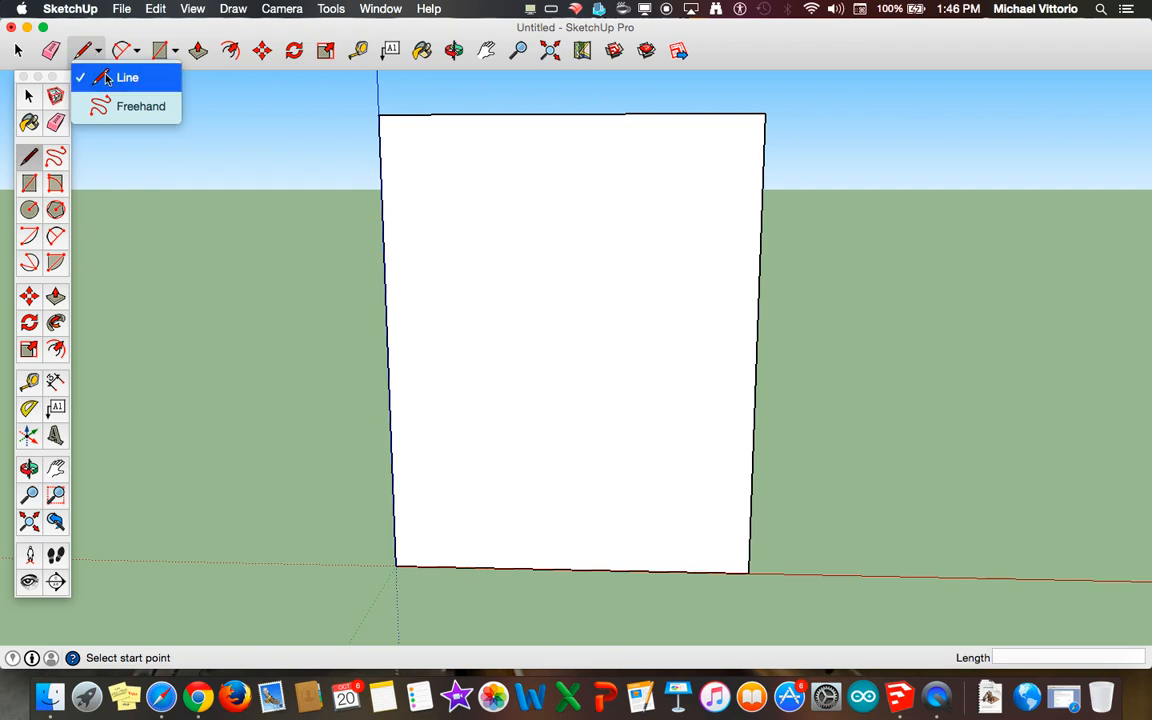
click(108, 78)
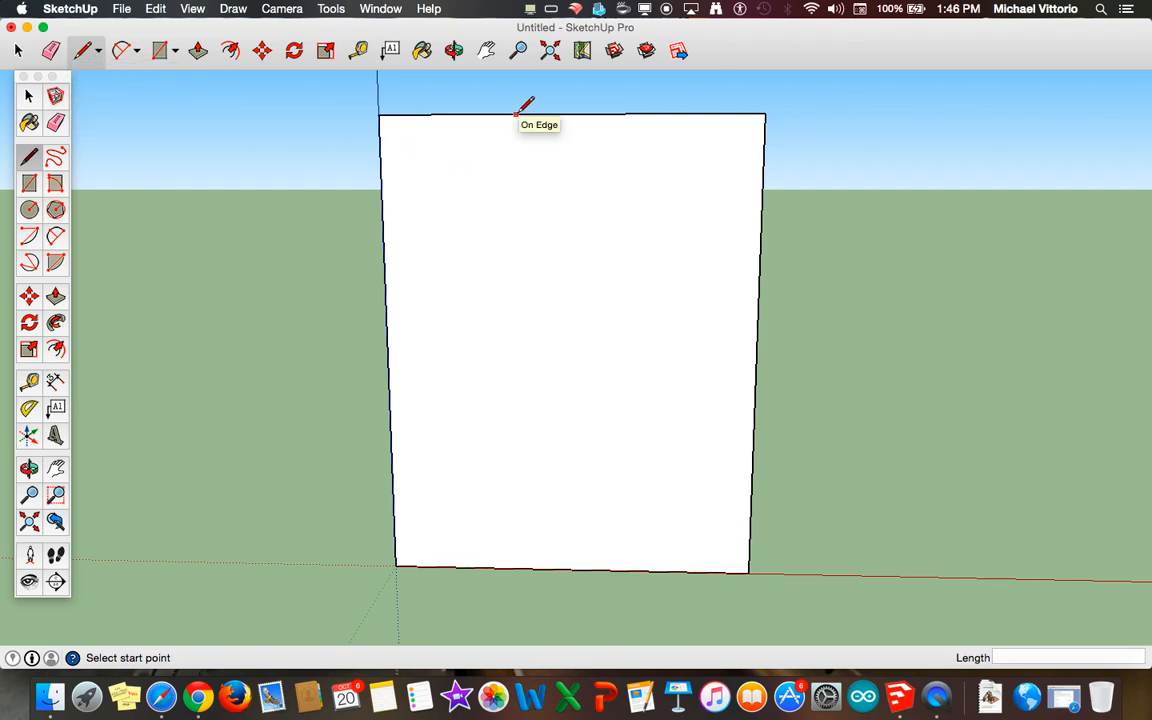
click(571, 112)
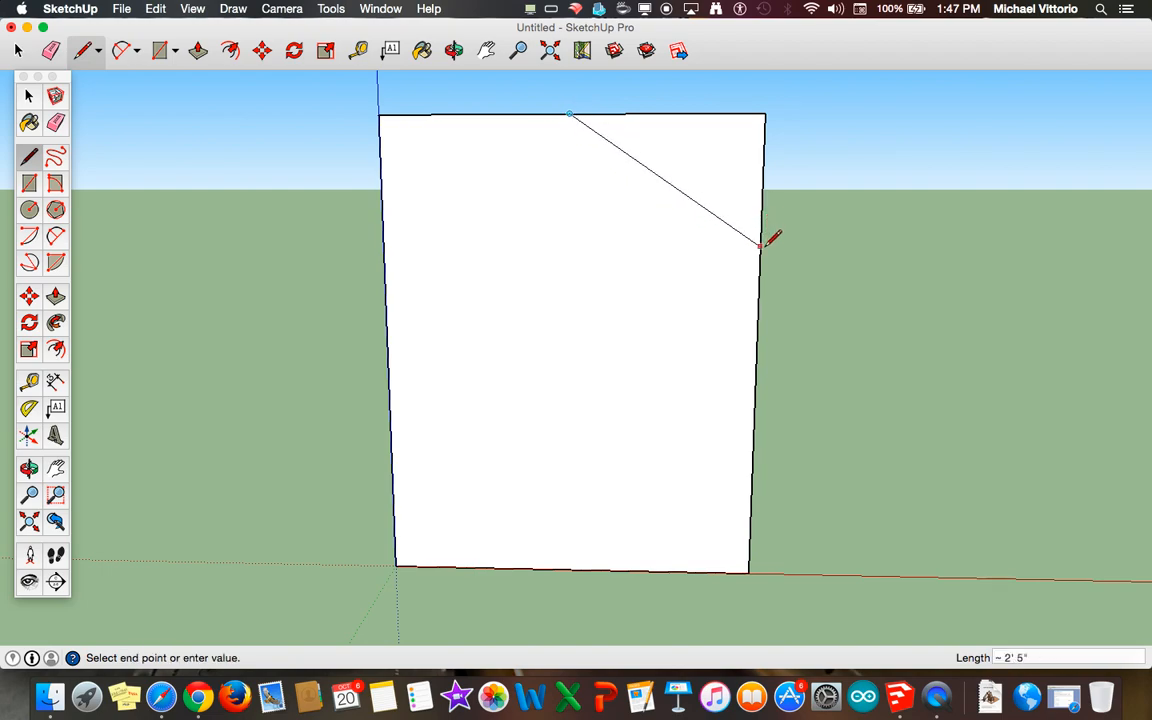
click(757, 350)
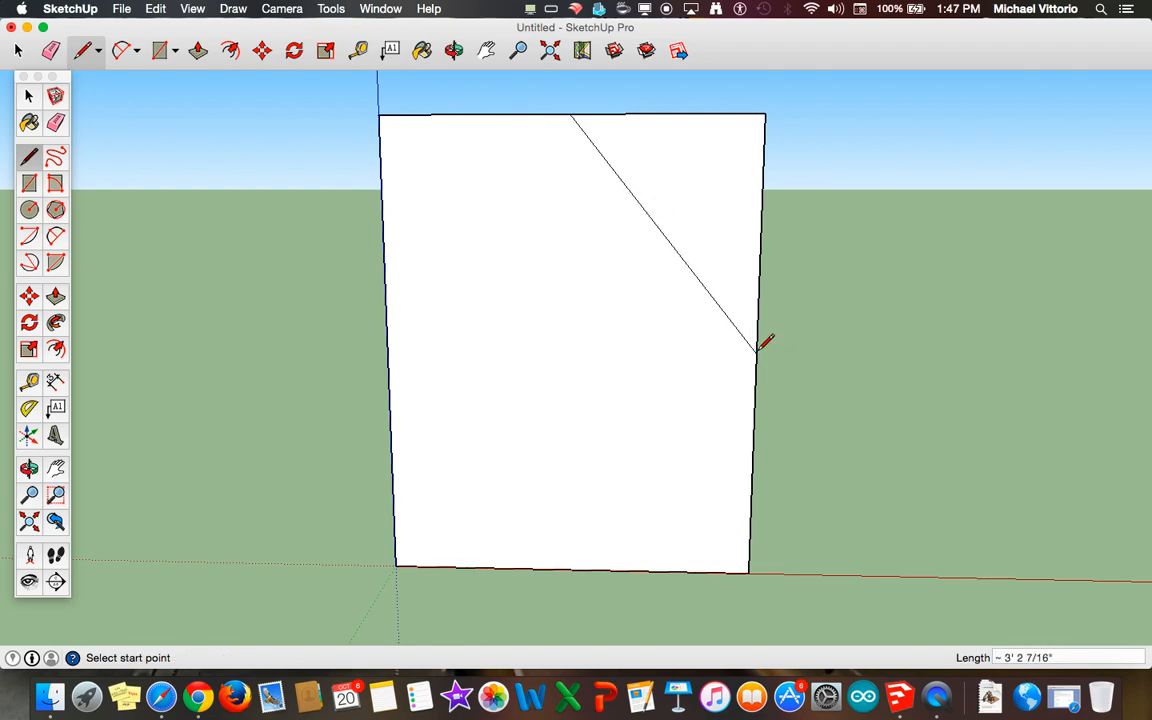
click(569, 114)
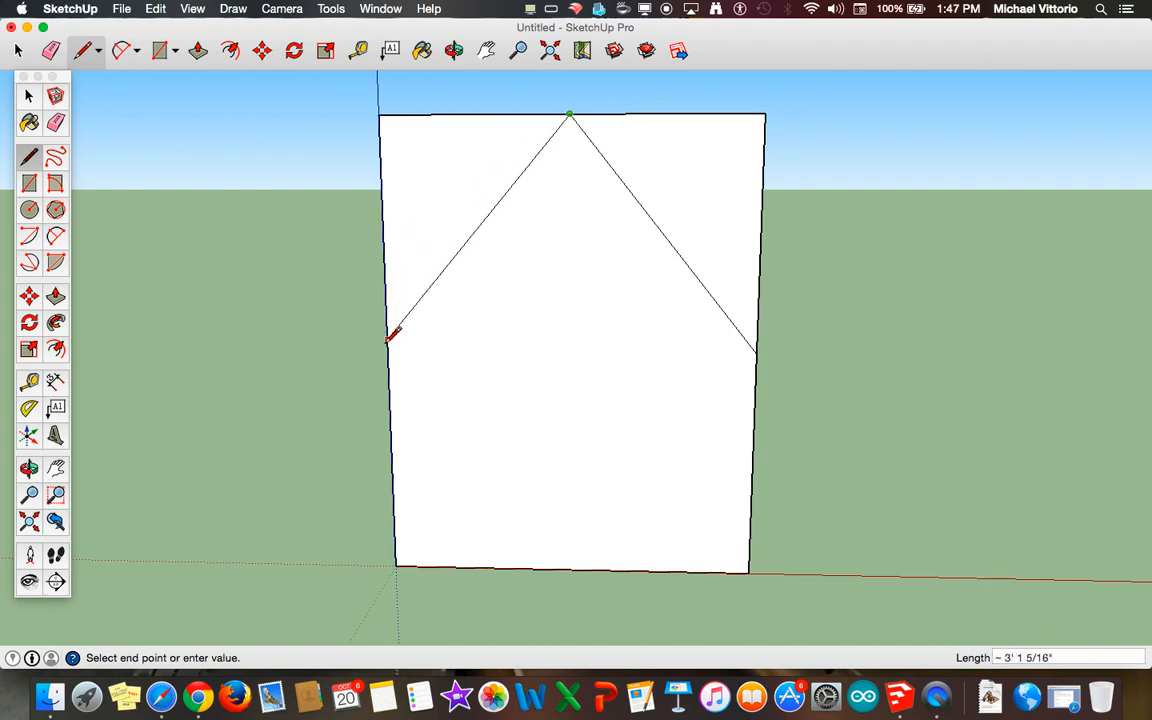
click(389, 347)
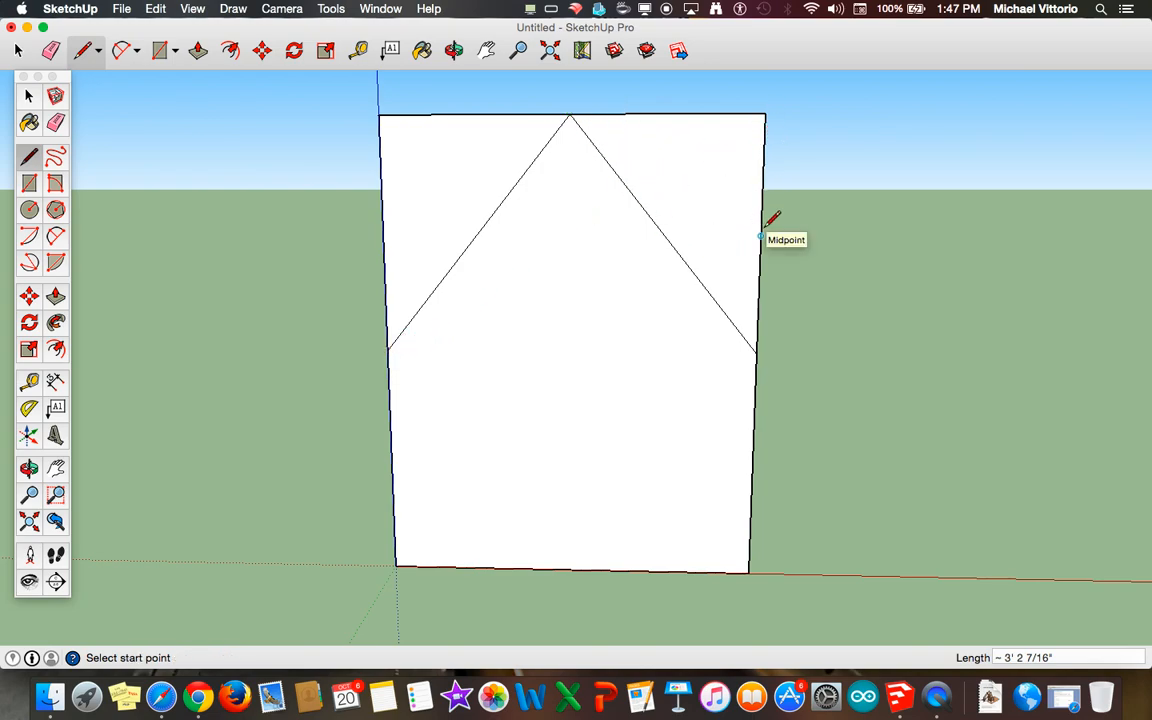
Step: Draw two shallower roof lines on the front face, from the peak to the midpoint of each side edge's upper segment
click(569, 114)
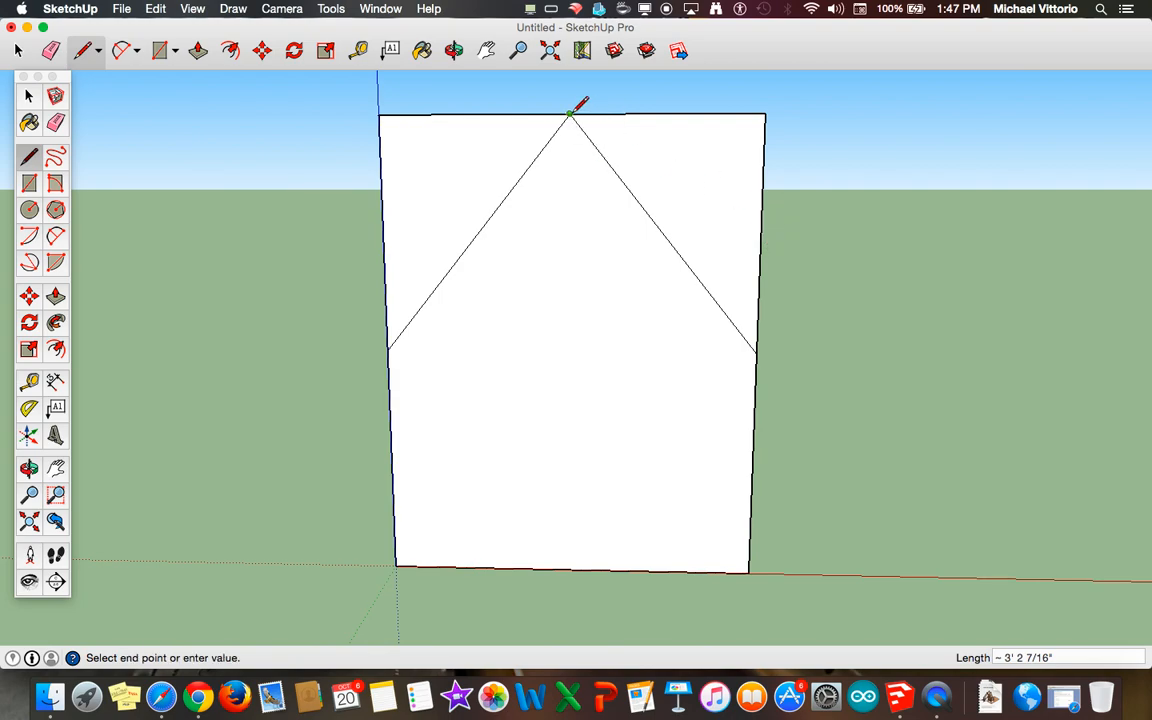
click(762, 234)
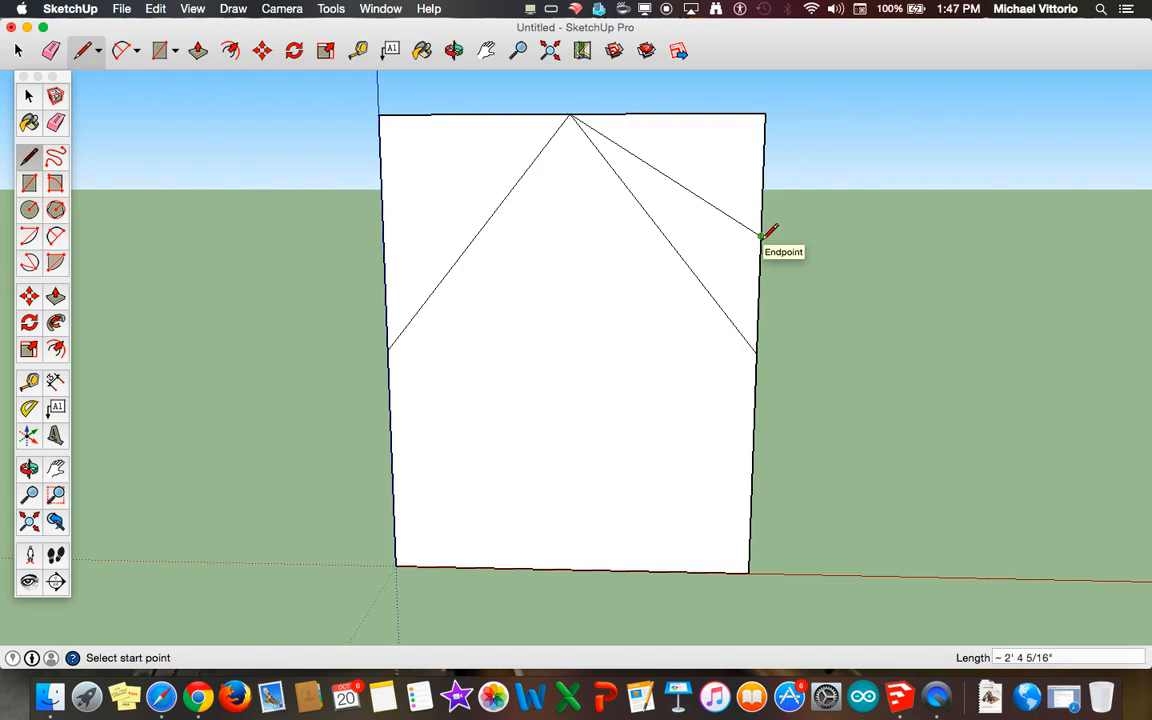
click(570, 114)
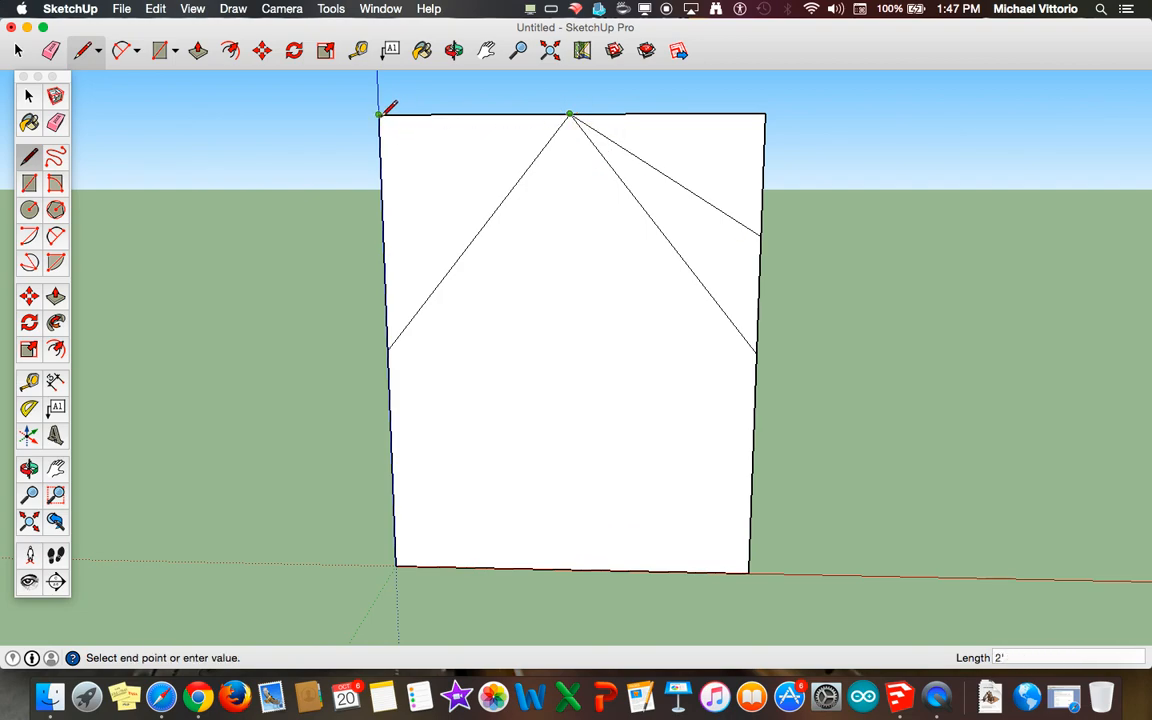
click(385, 225)
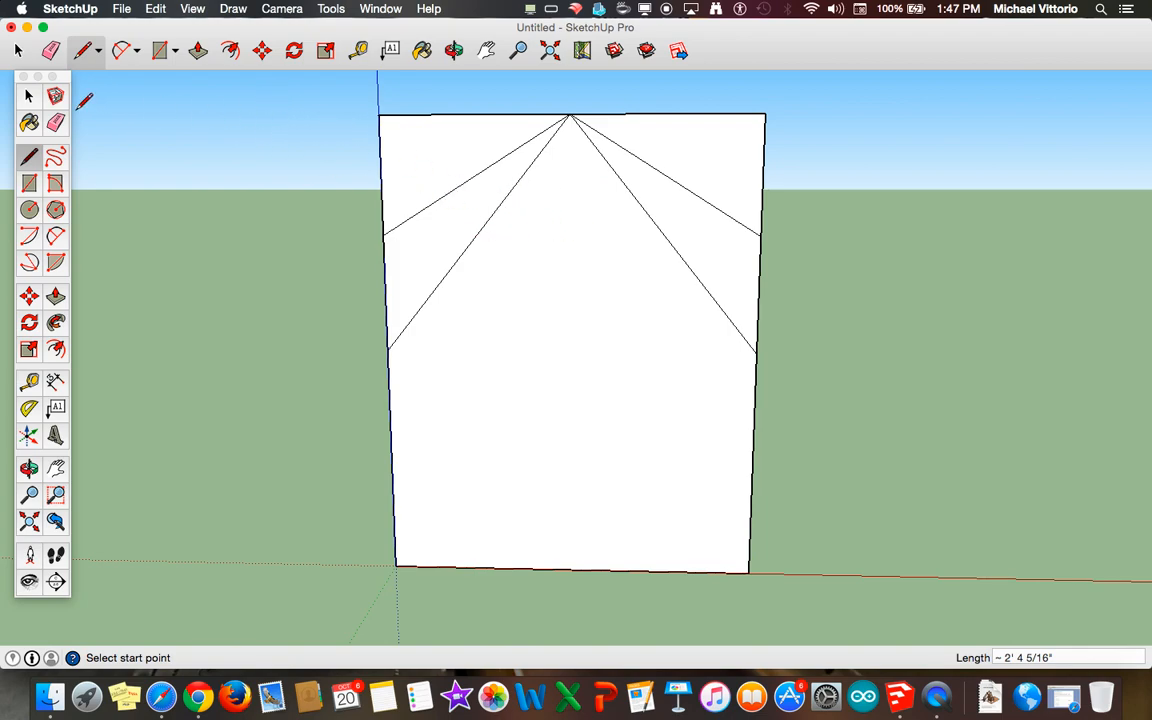
Step: Erase the two steeper roof lines from the front face, keeping the shallower pair
click(50, 50)
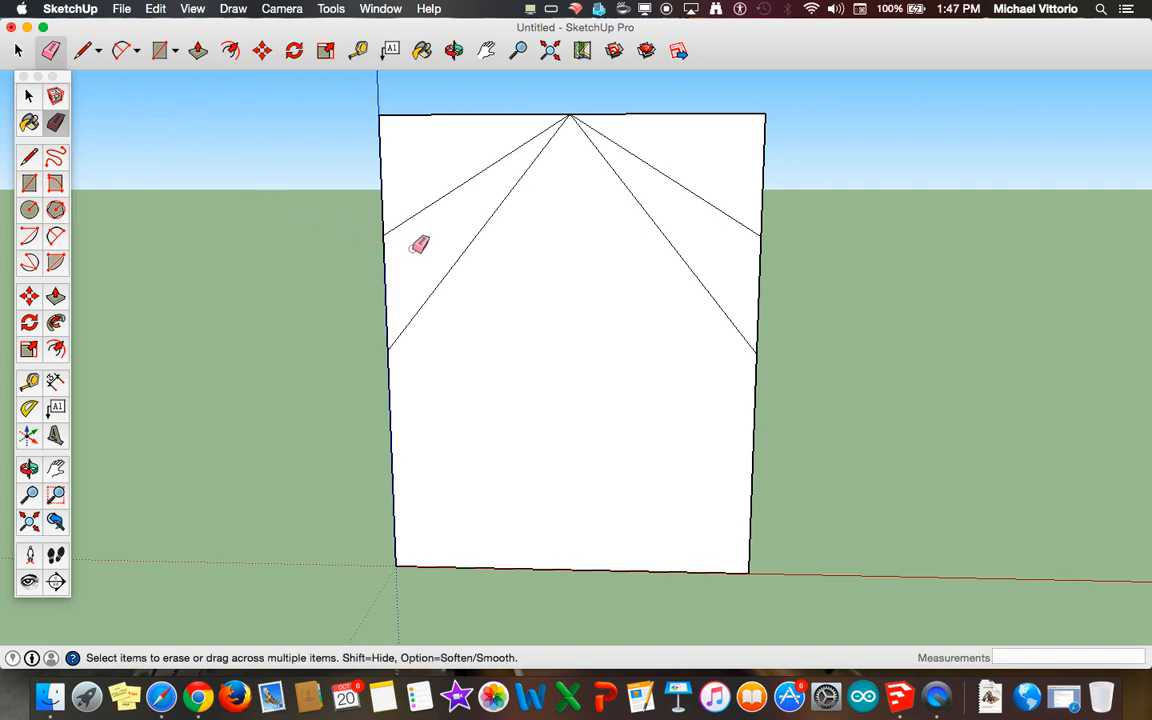
drag(463, 254, 508, 262)
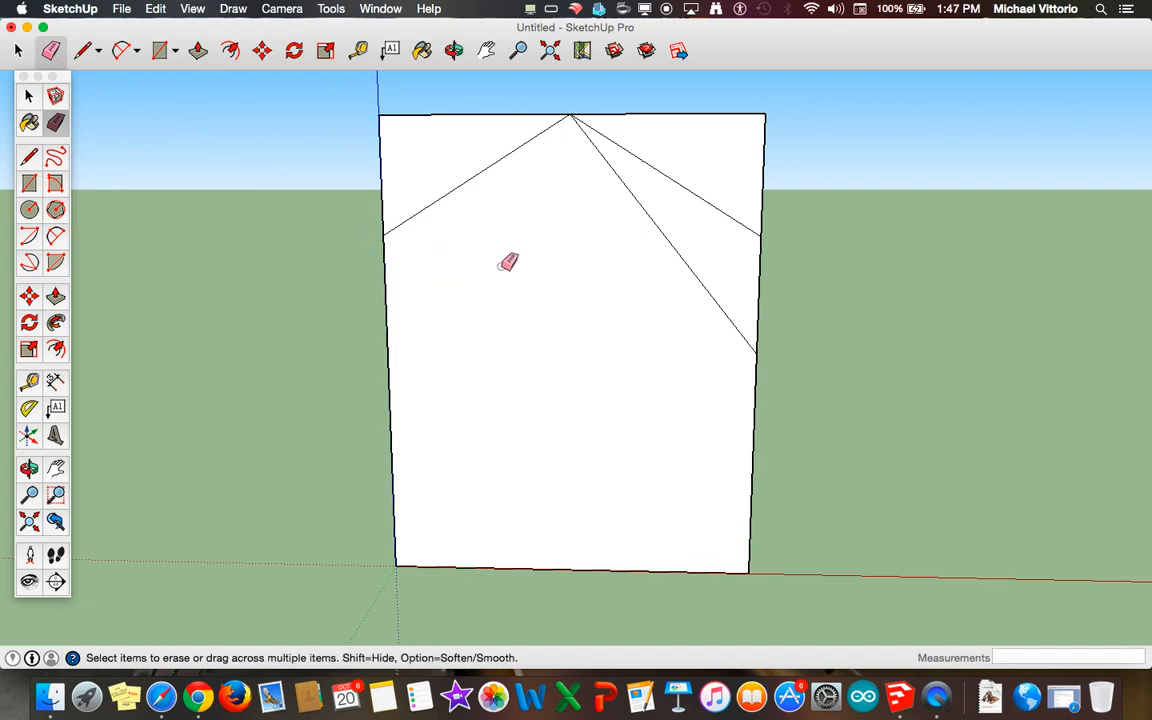
click(674, 247)
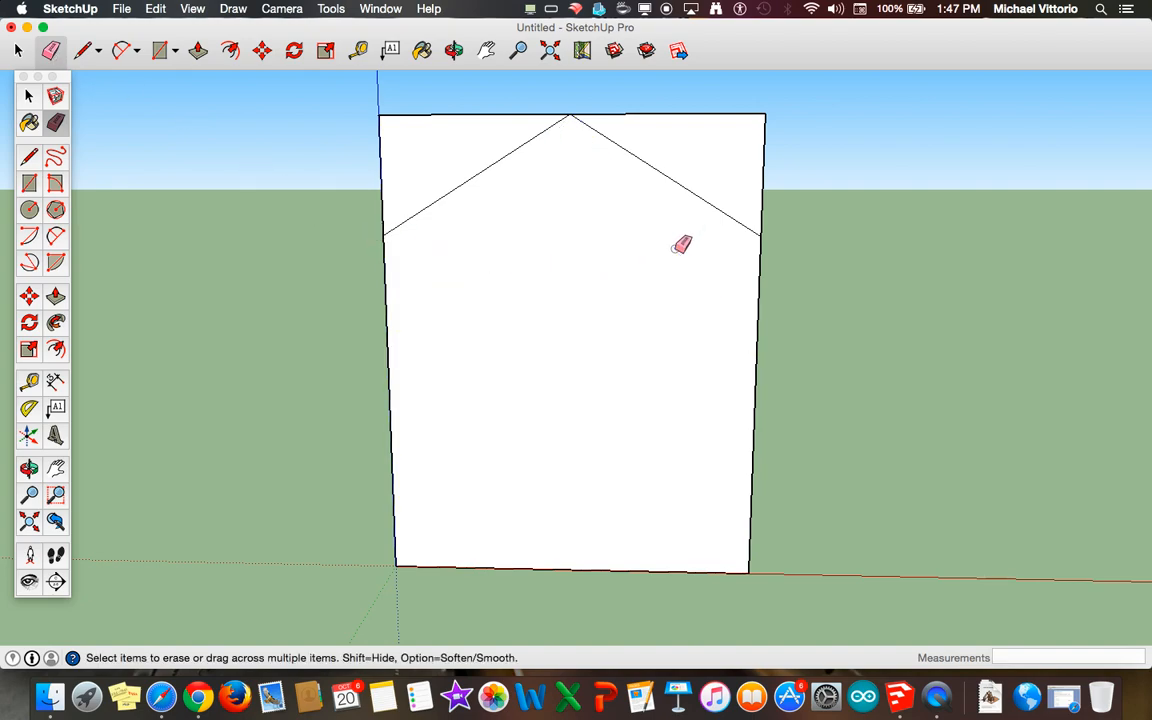
Step: Push both upper corner triangles of the front face back 5' through the box to form the peaked roof
click(453, 50)
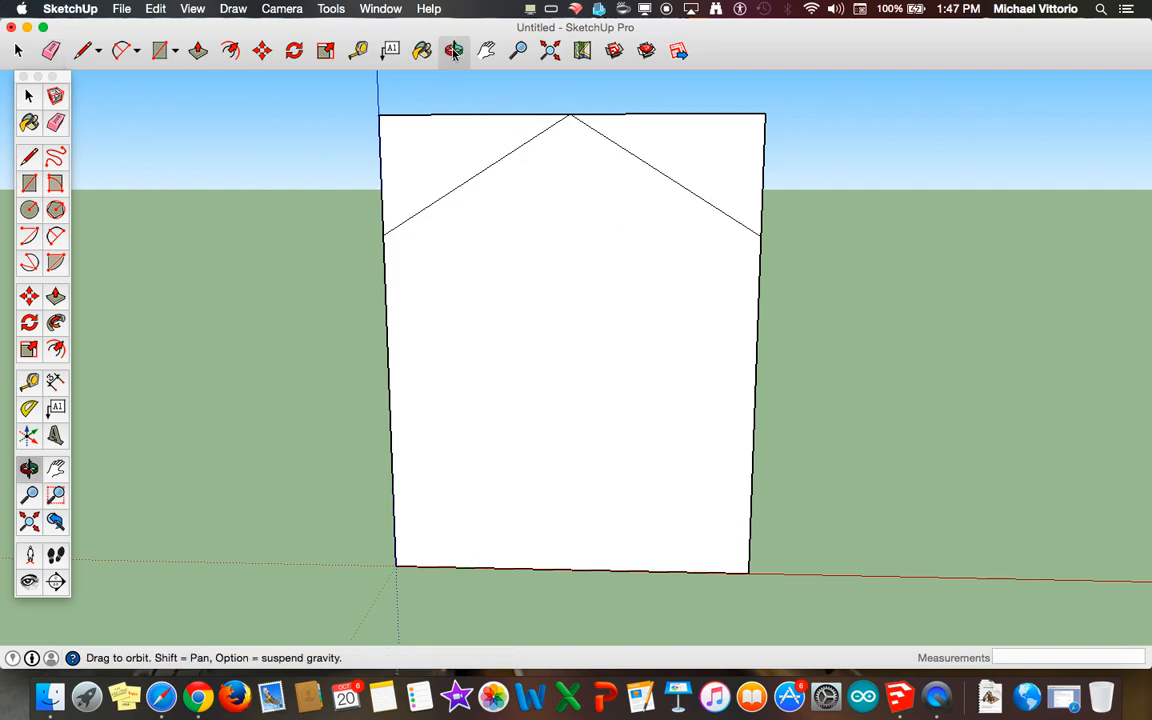
drag(558, 95, 483, 157)
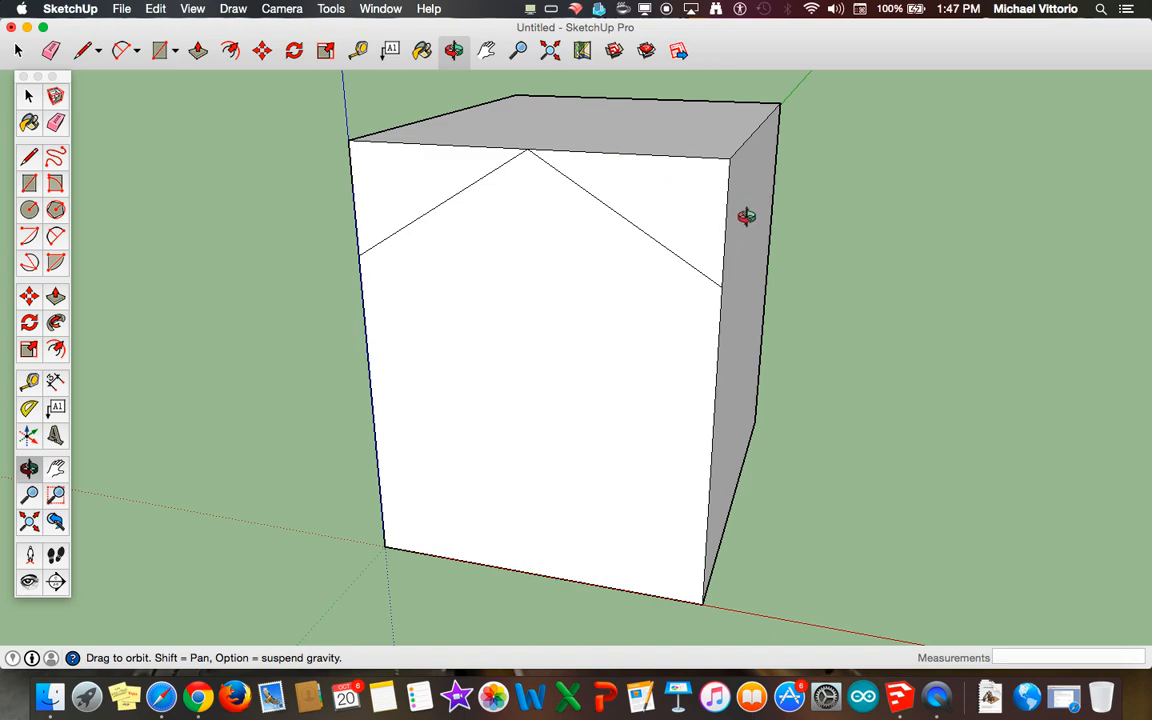
click(198, 51)
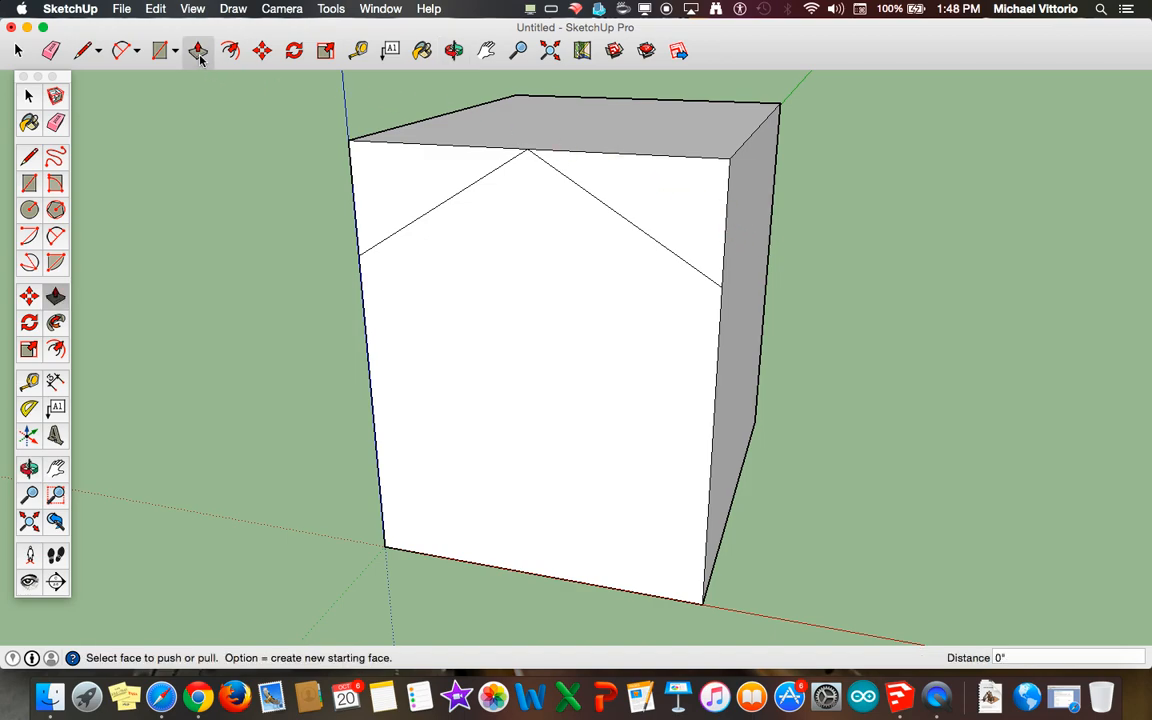
drag(623, 184, 733, 121)
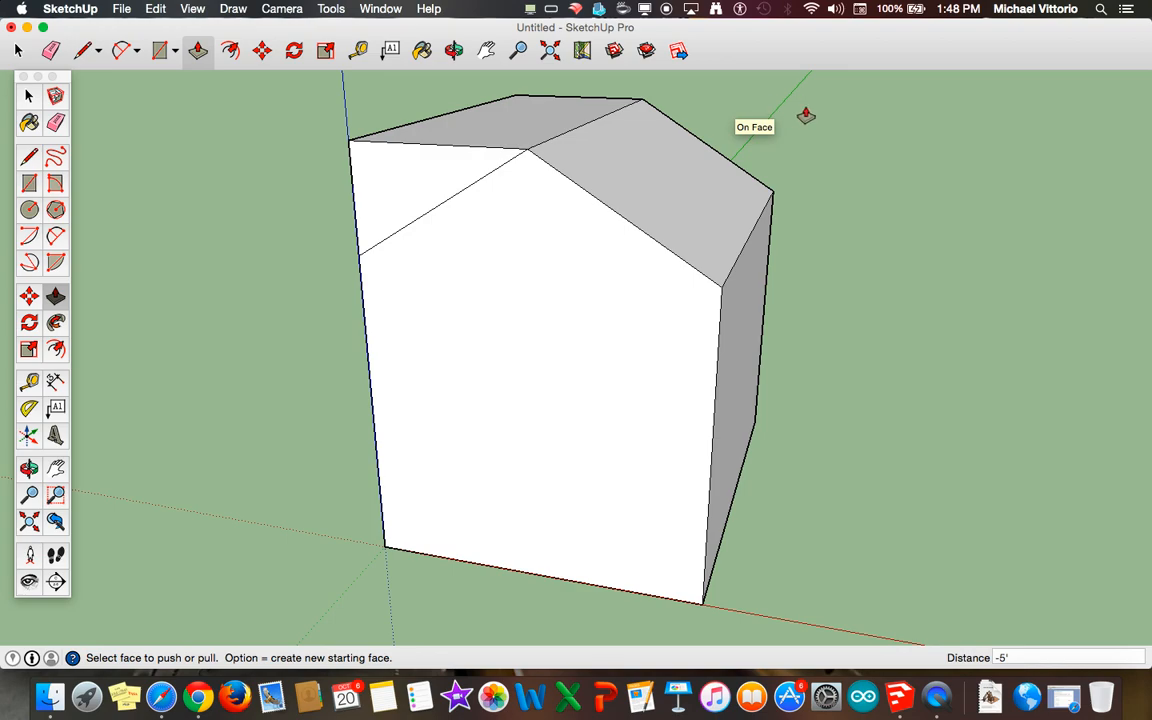
double_click(390, 191)
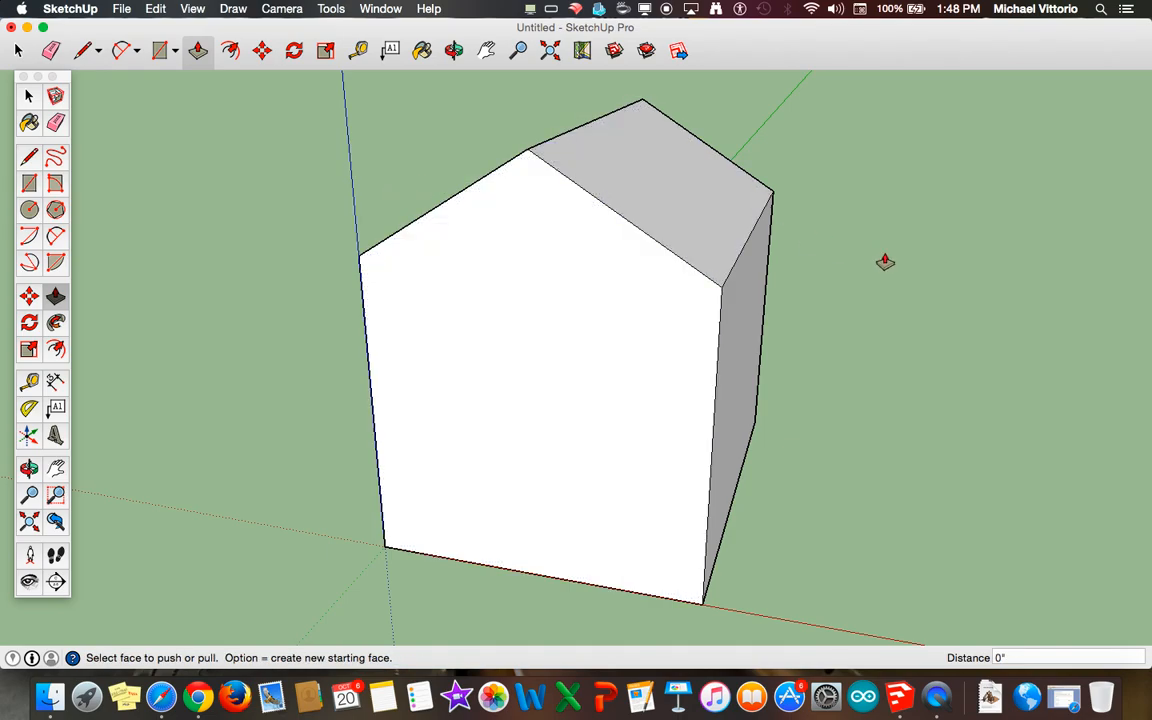
Step: Draw a square doorway outline about 2' 10" on each side, standing on the bottom edge of the front face
click(455, 57)
drag(432, 160, 535, 95)
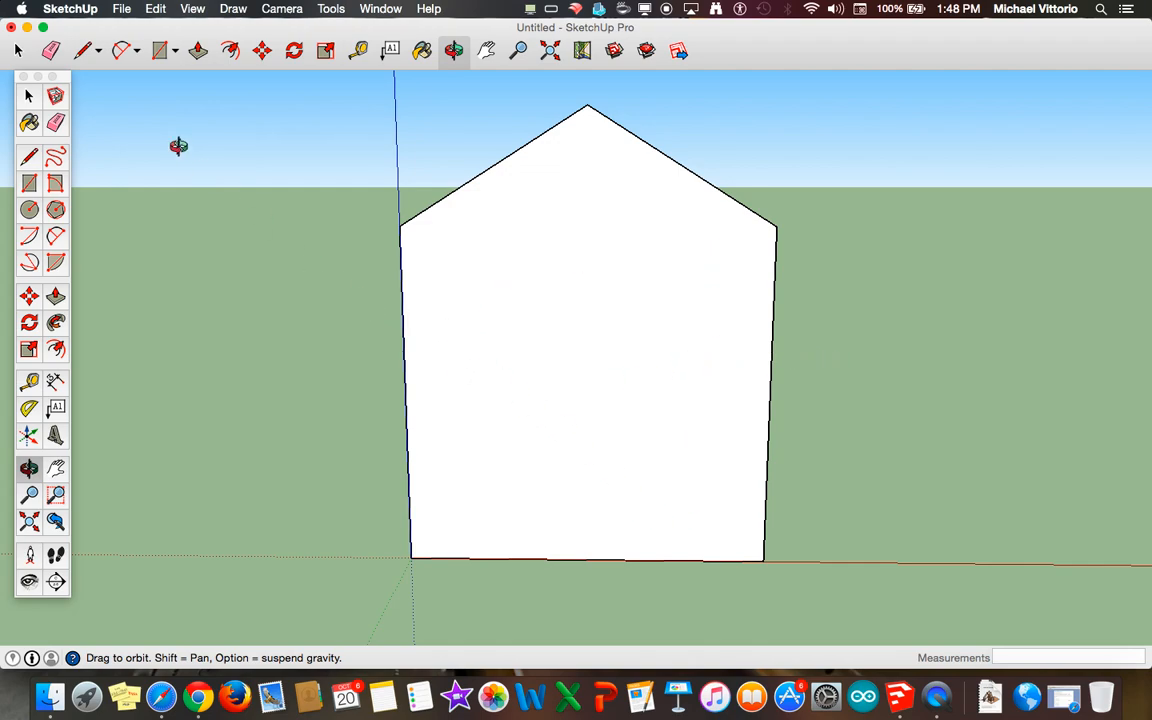
drag(382, 306, 373, 311)
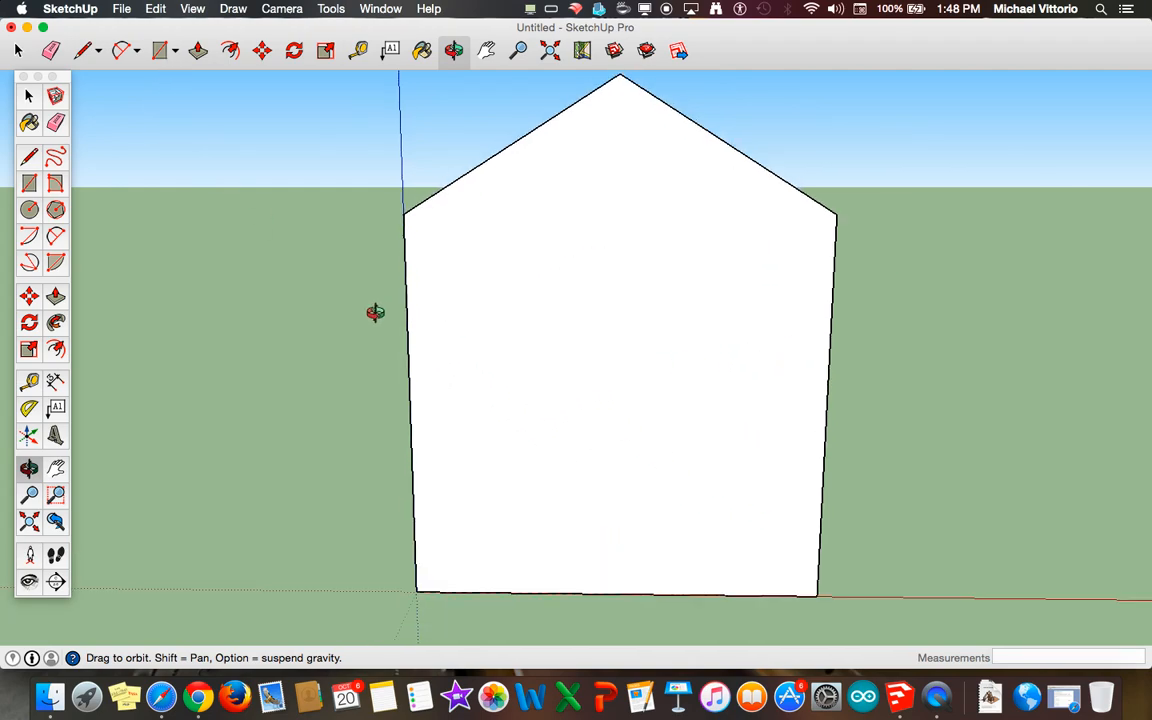
click(161, 52)
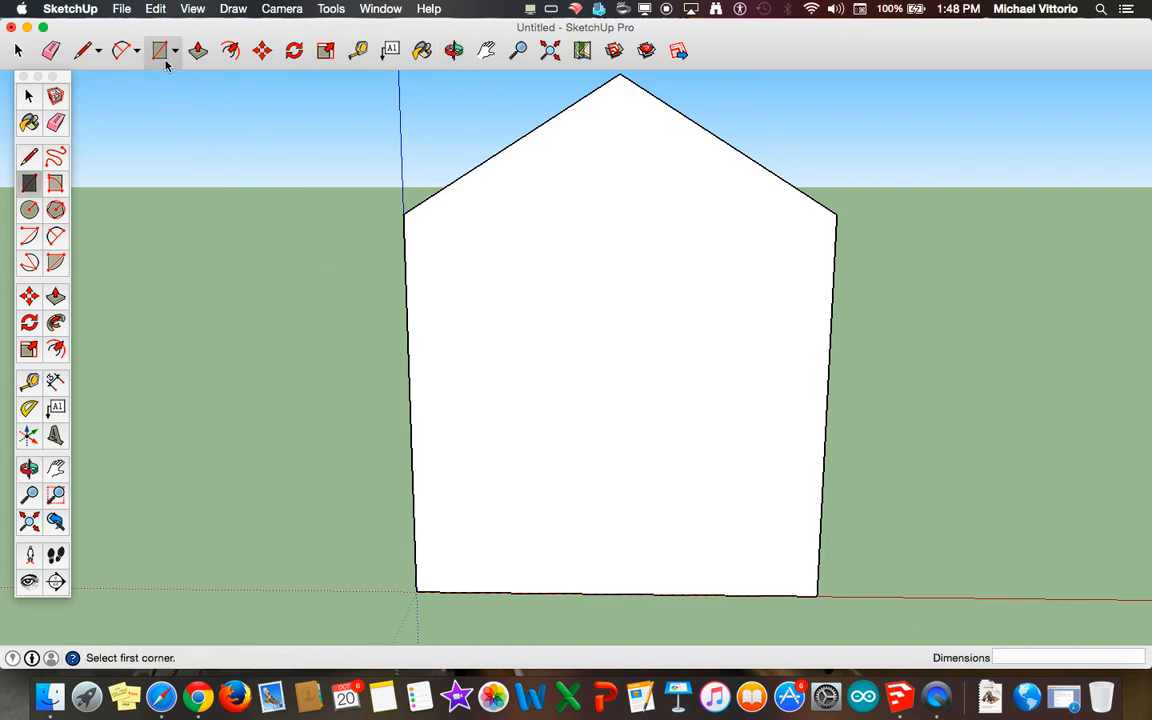
click(470, 591)
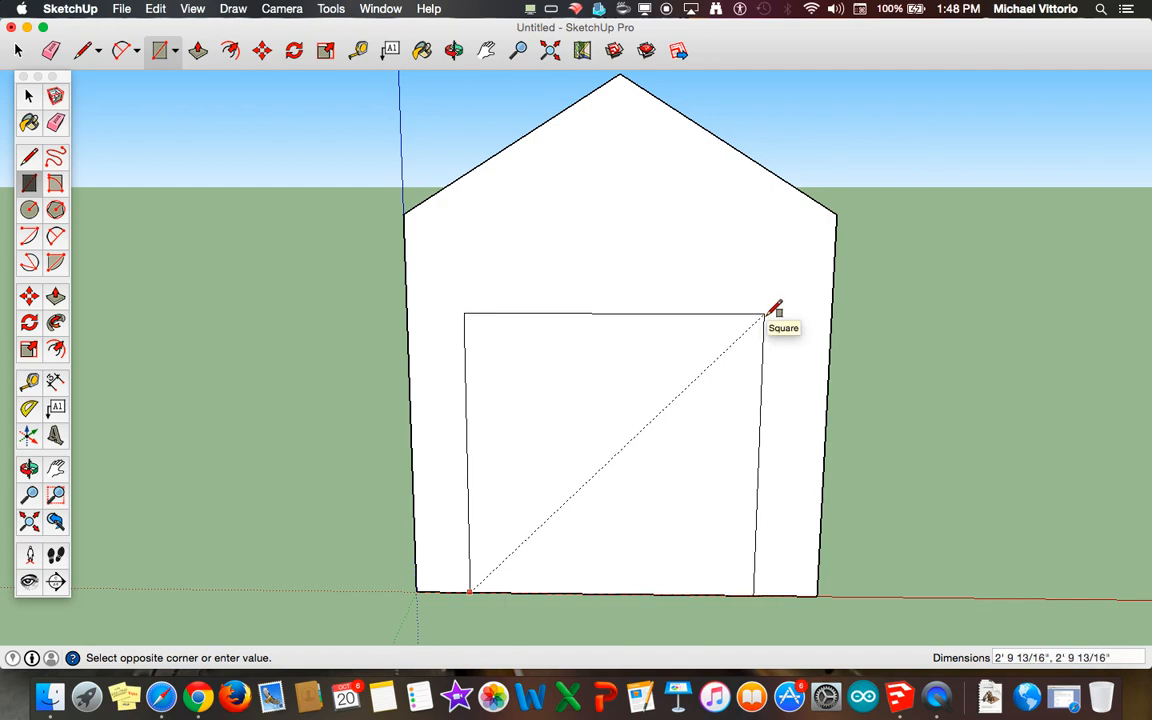
click(766, 315)
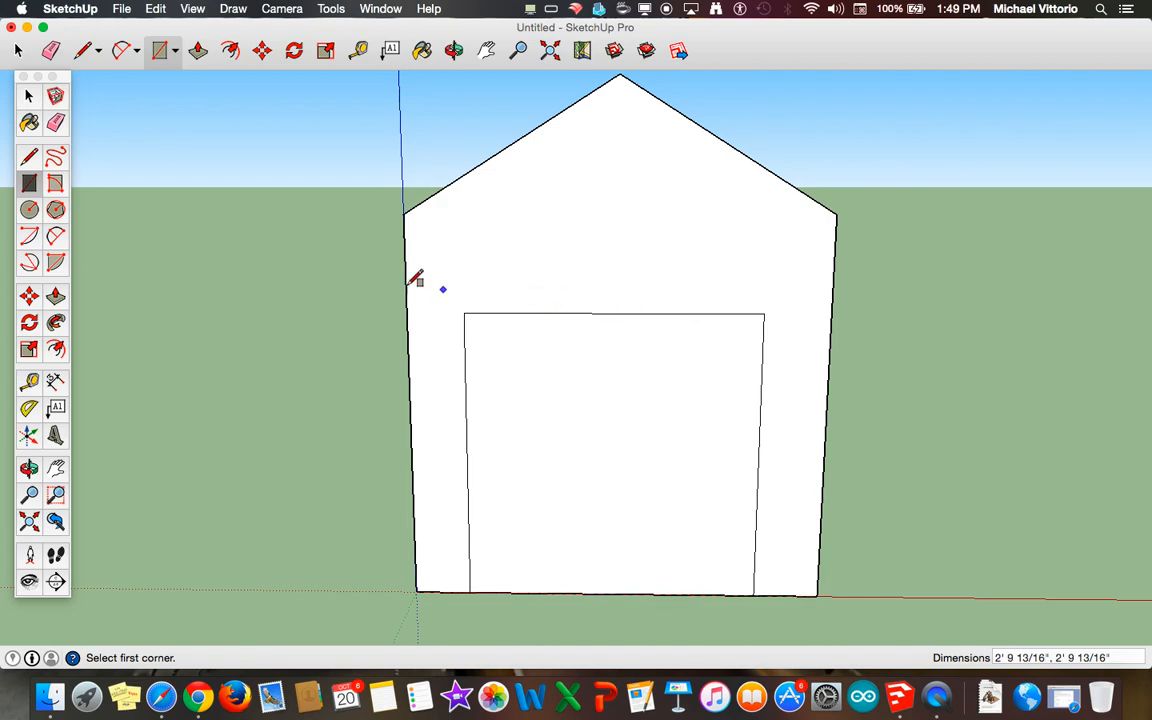
Step: Top the doorway outline with an arc bulging about 11" and erase the straight line between the arc and the square
click(57, 238)
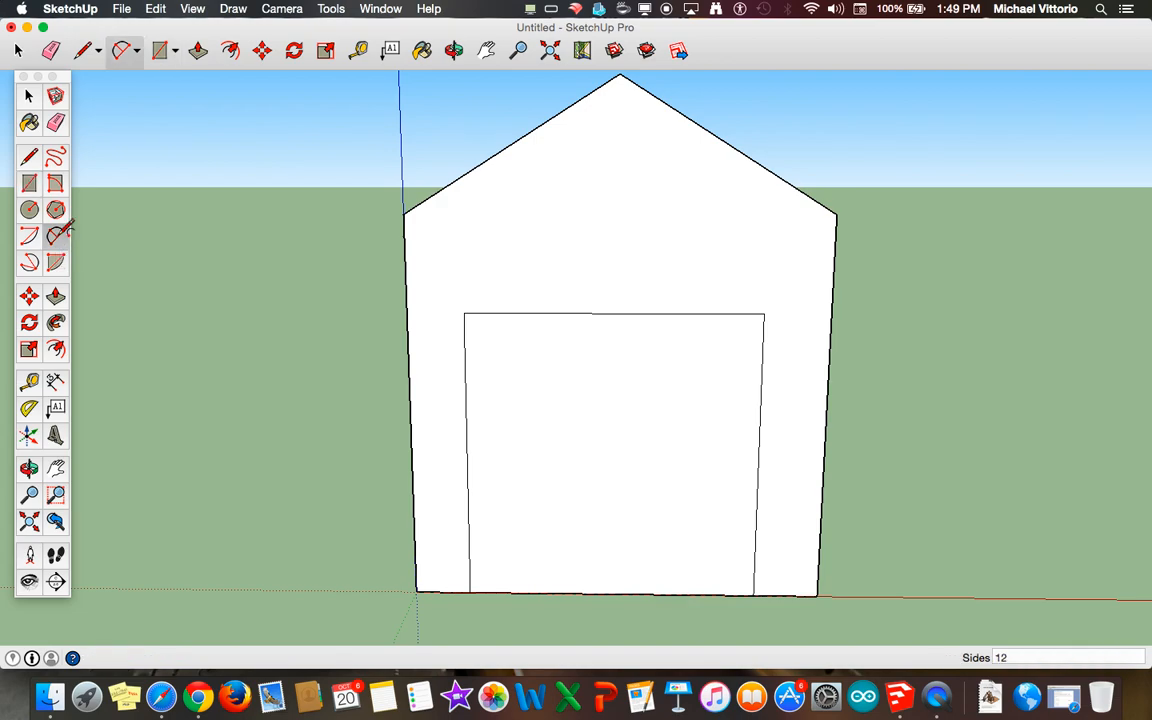
click(464, 313)
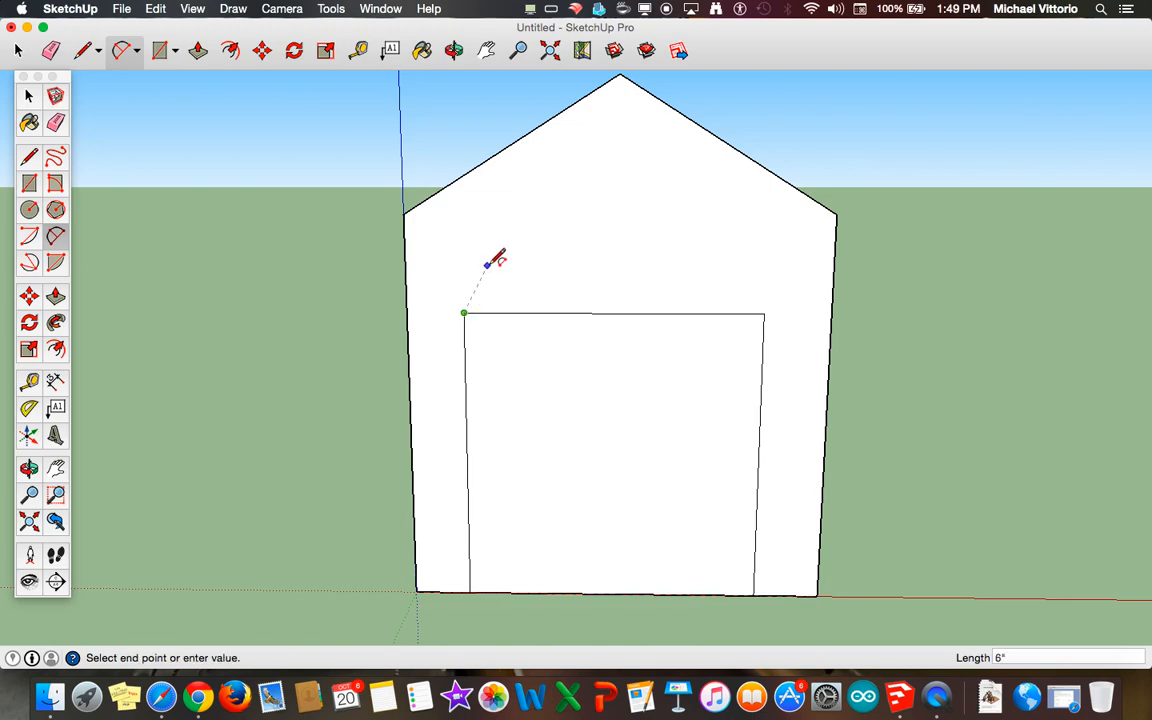
click(764, 313)
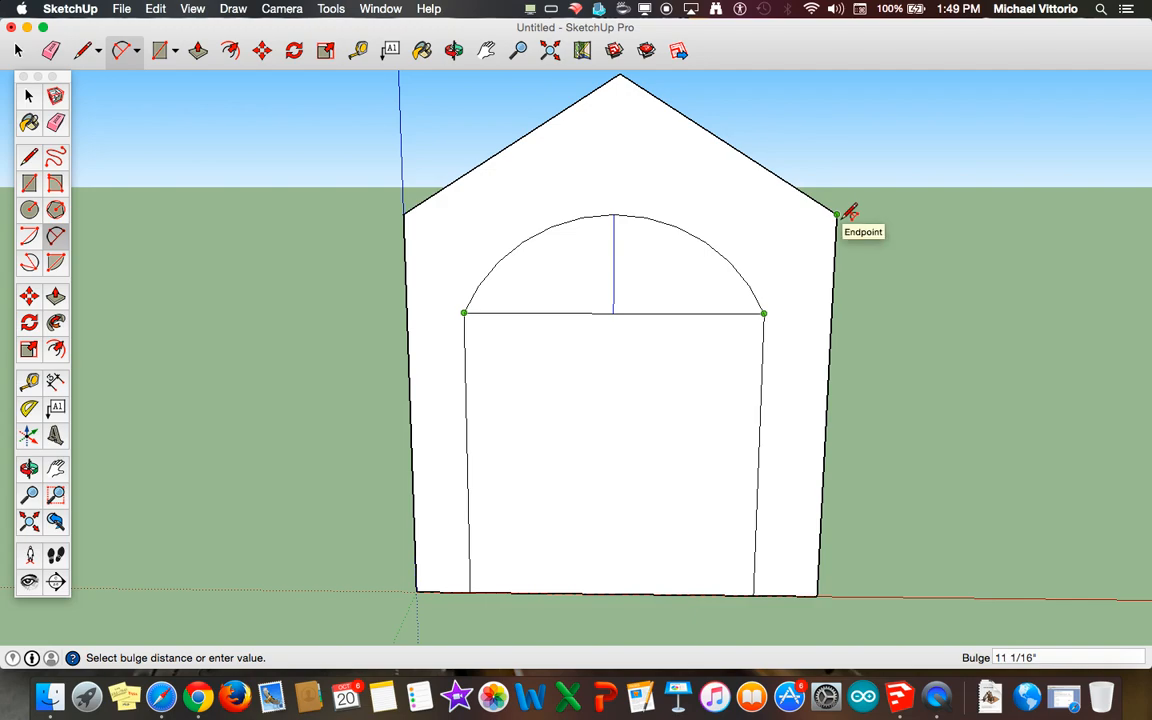
click(850, 212)
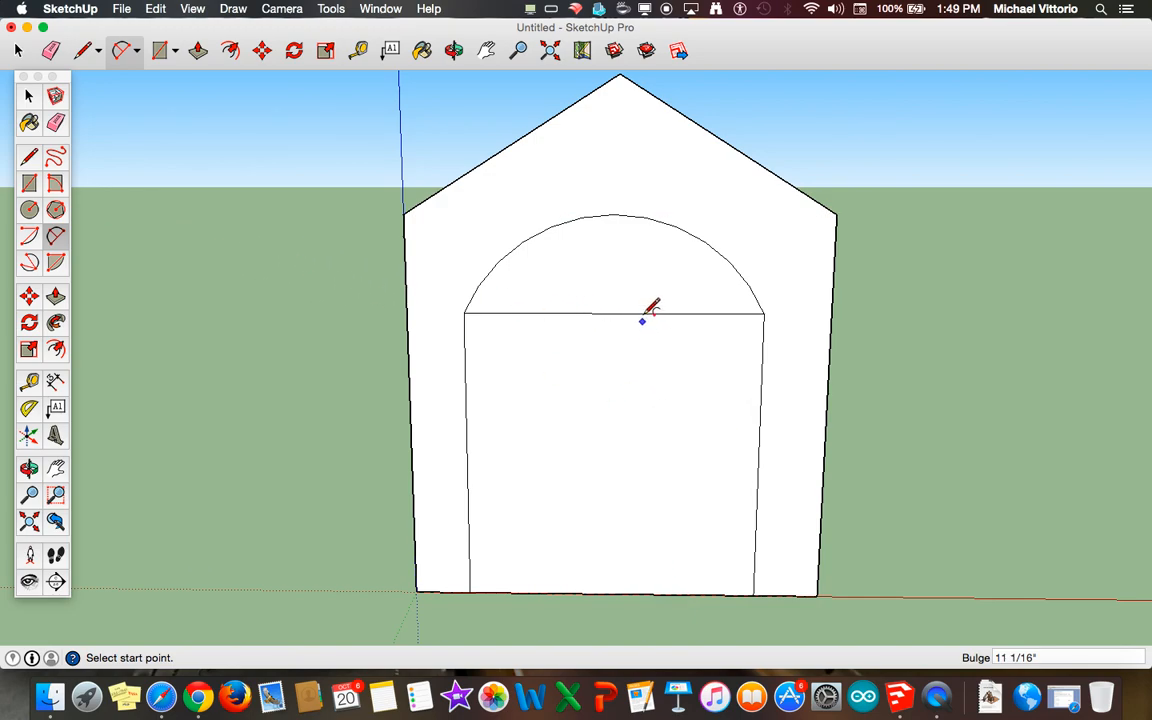
click(55, 122)
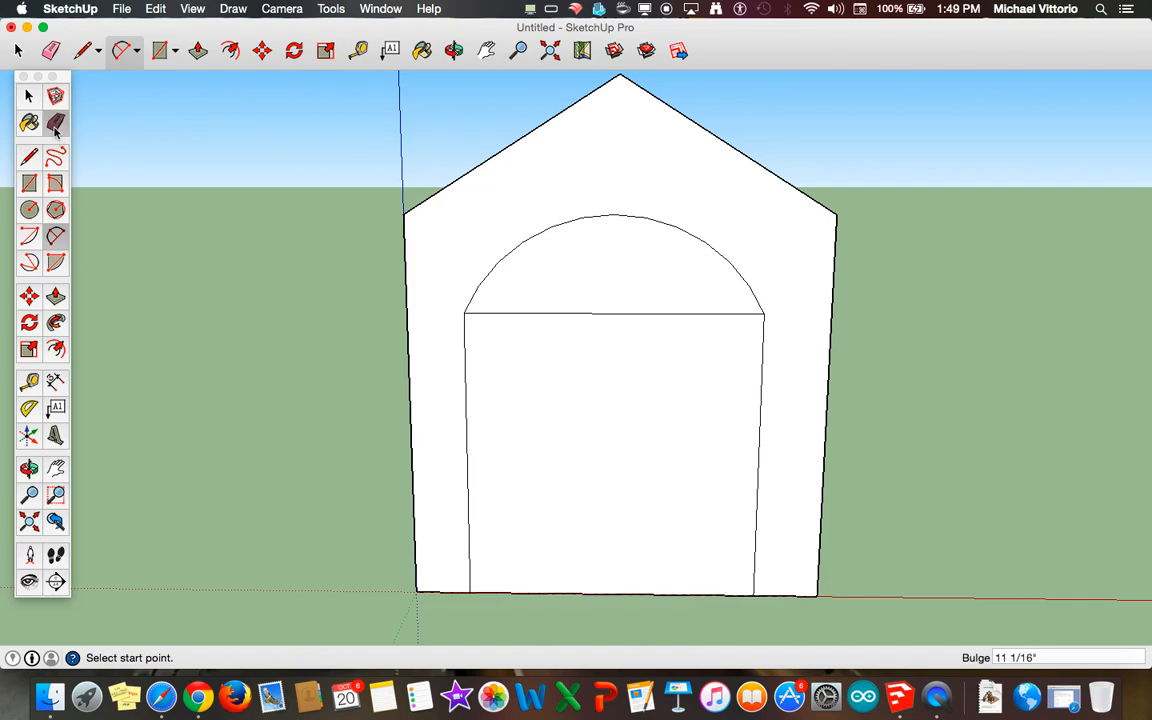
click(575, 314)
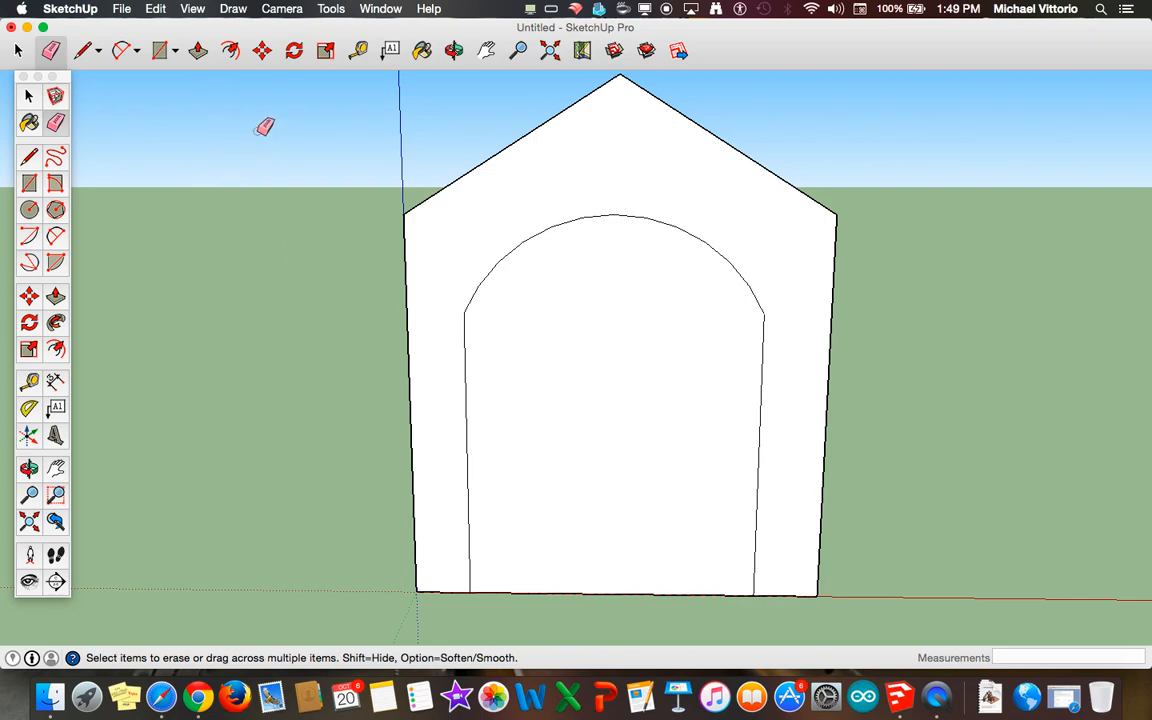
Step: Push the arched doorway face inward about 2 1/2" to give the front wall its thickness
click(197, 50)
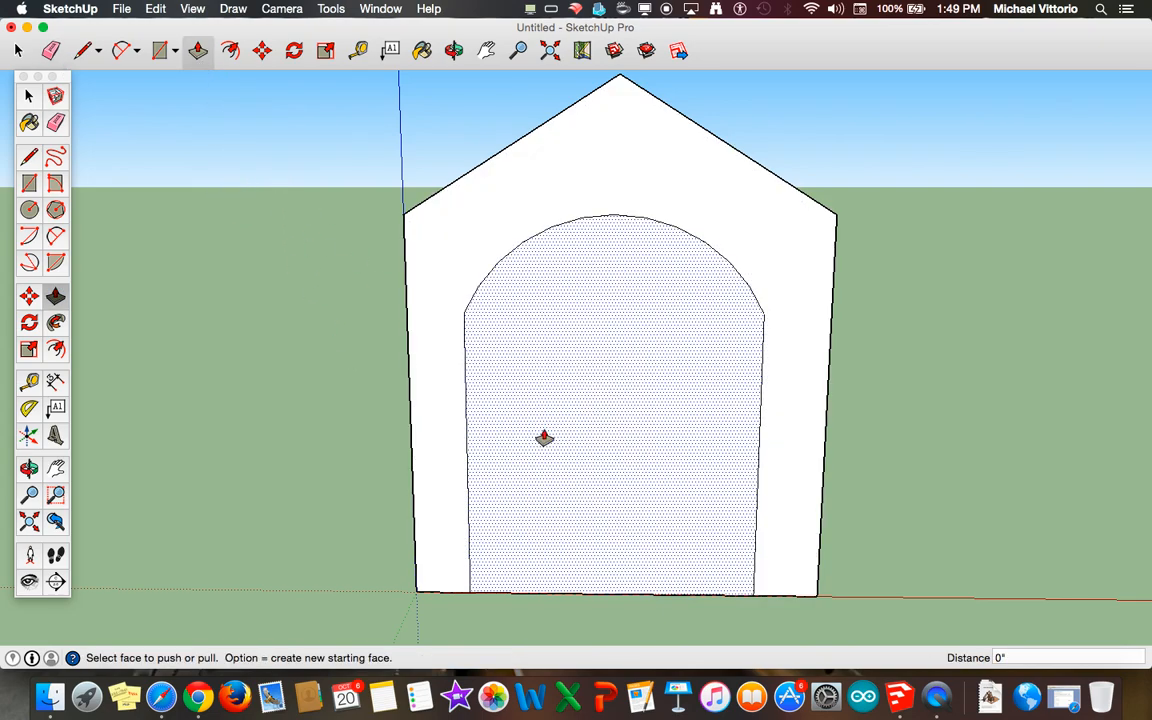
click(544, 437)
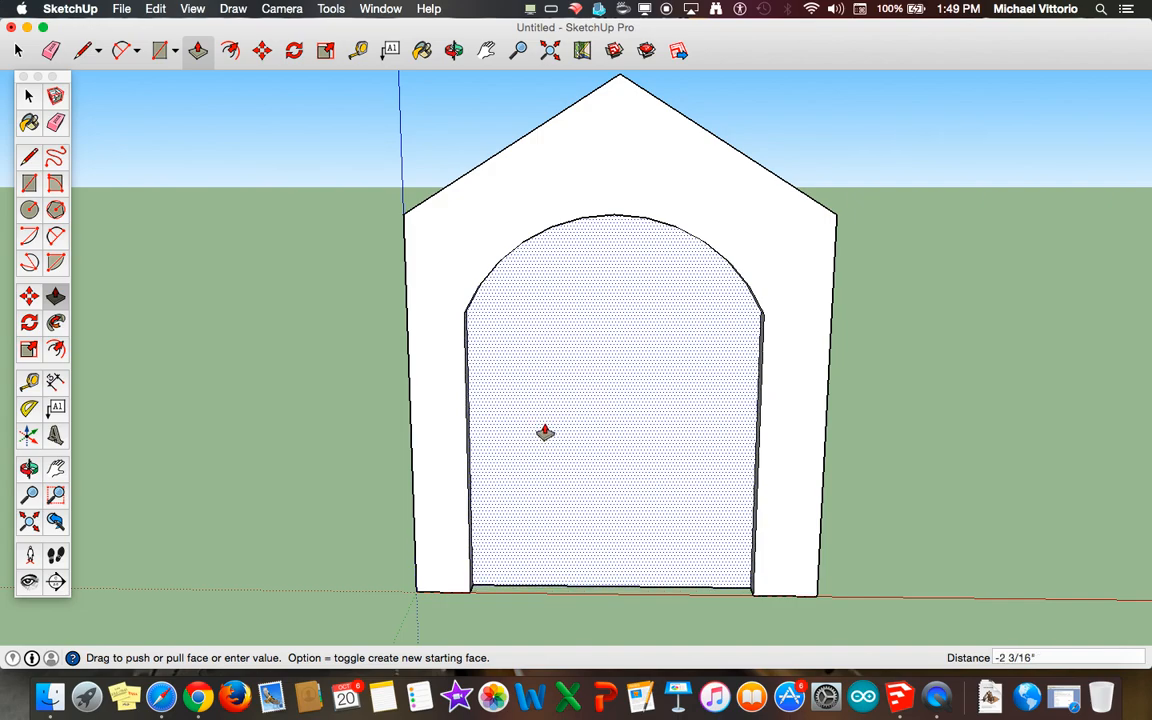
click(545, 434)
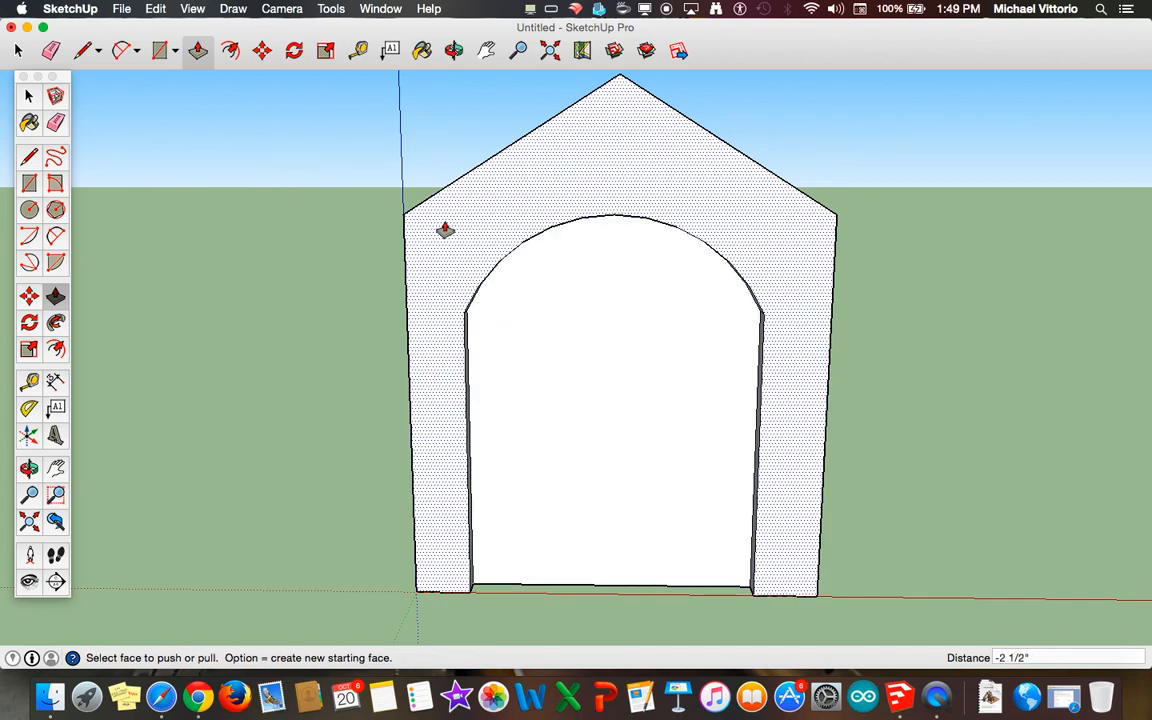
Step: Erase the bottom edge of the recessed doorway face to open the entrance
click(453, 51)
drag(470, 154, 478, 206)
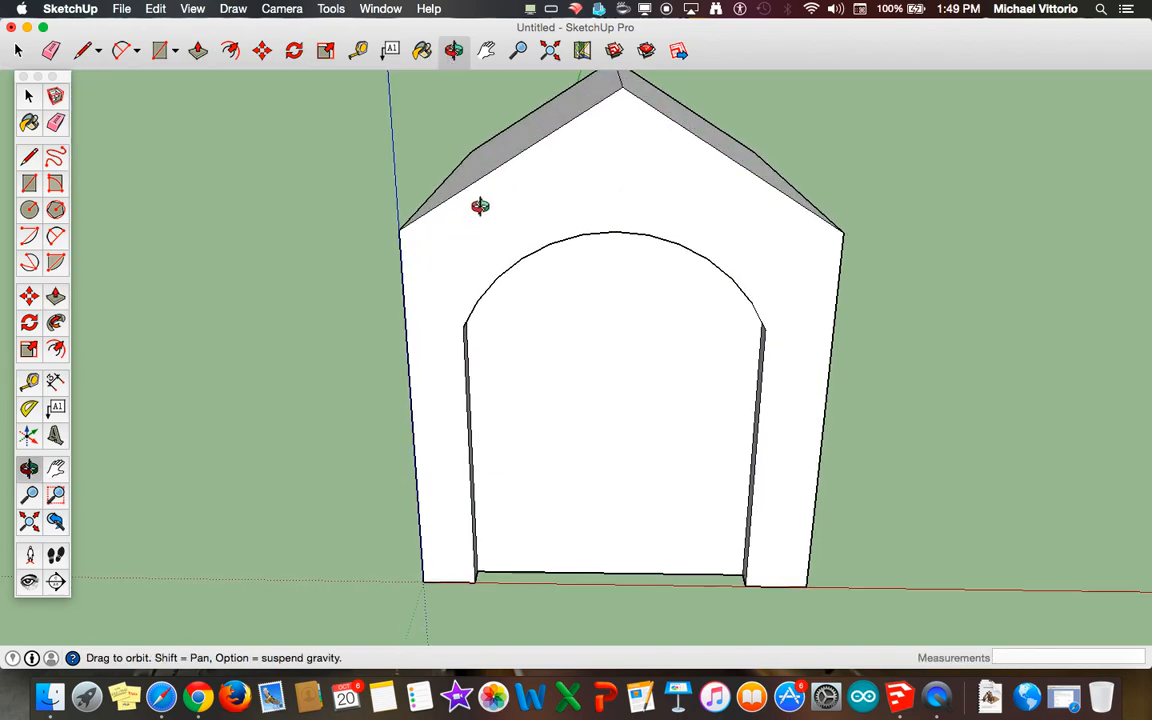
click(486, 51)
drag(609, 447, 563, 391)
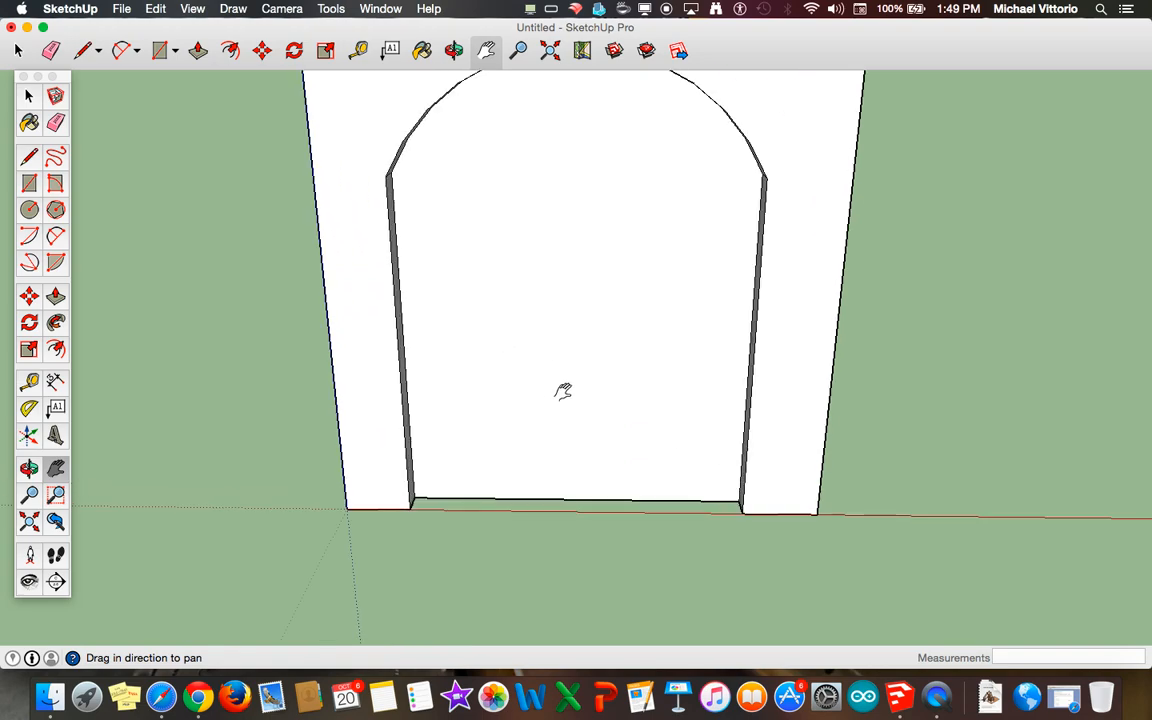
scroll(560, 391, up, 6)
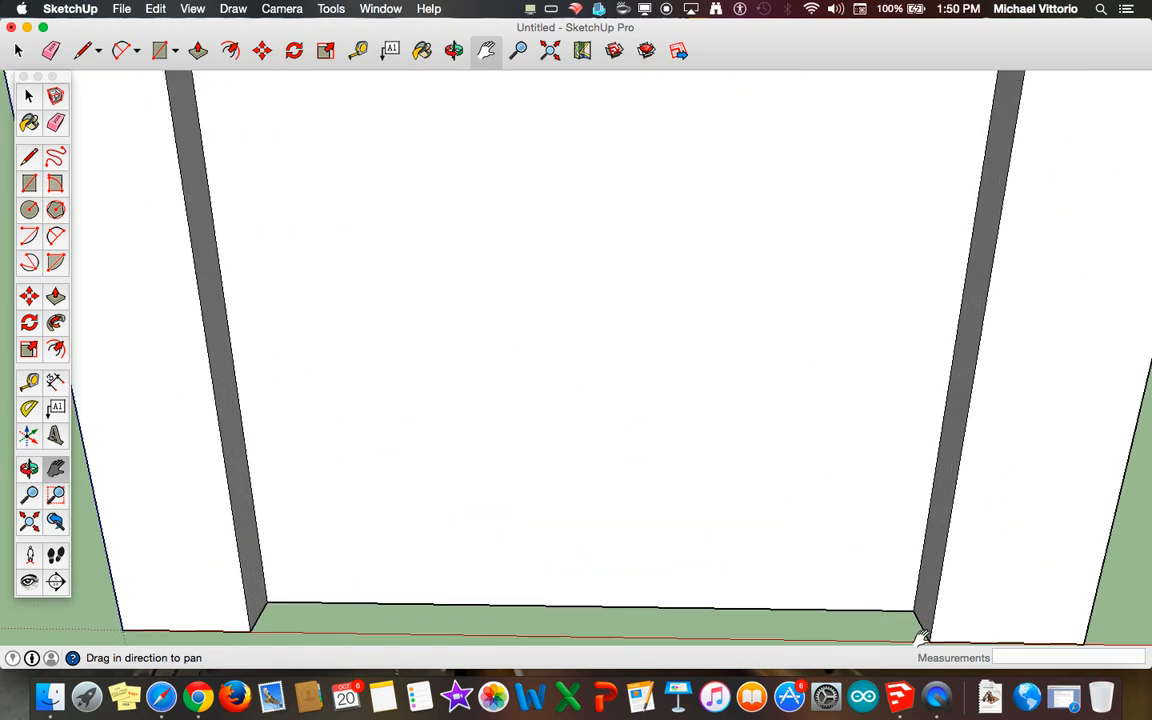
scroll(650, 530, down, 1)
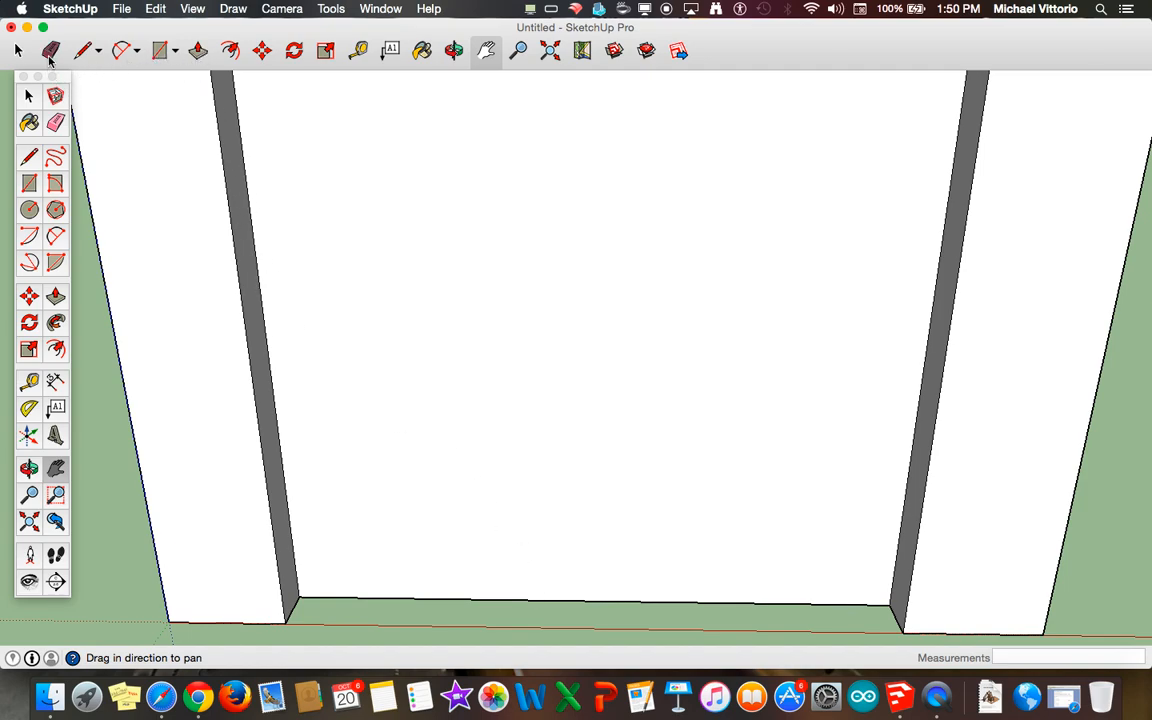
click(50, 51)
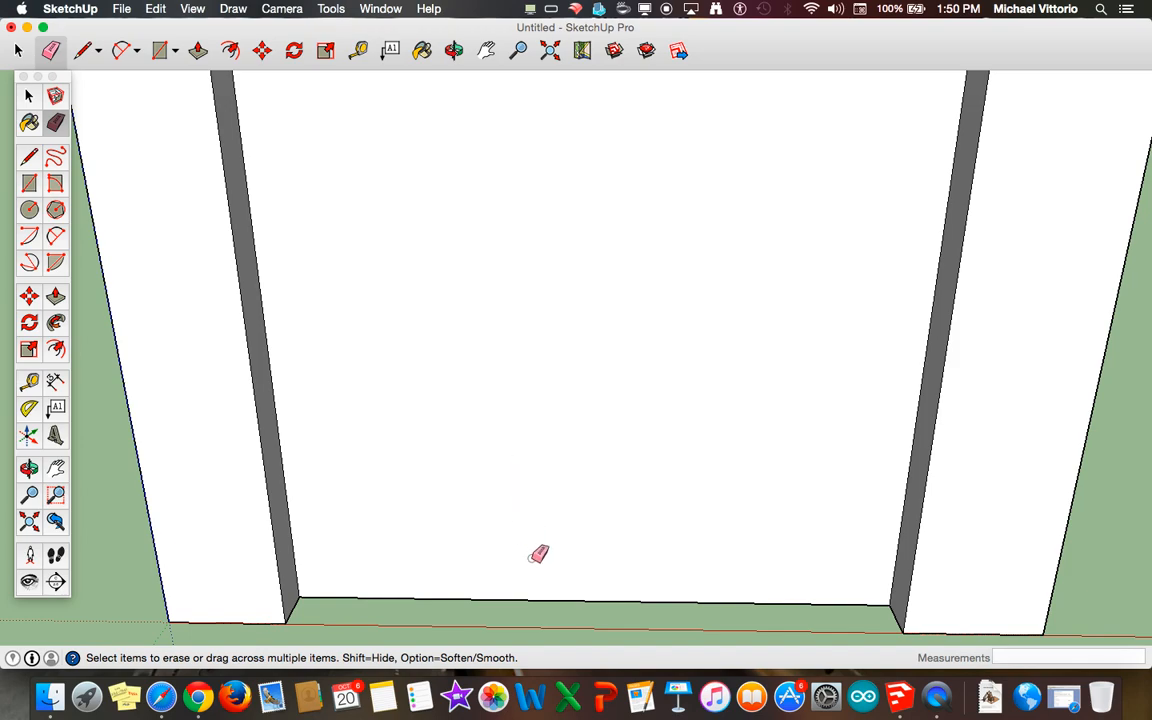
click(572, 598)
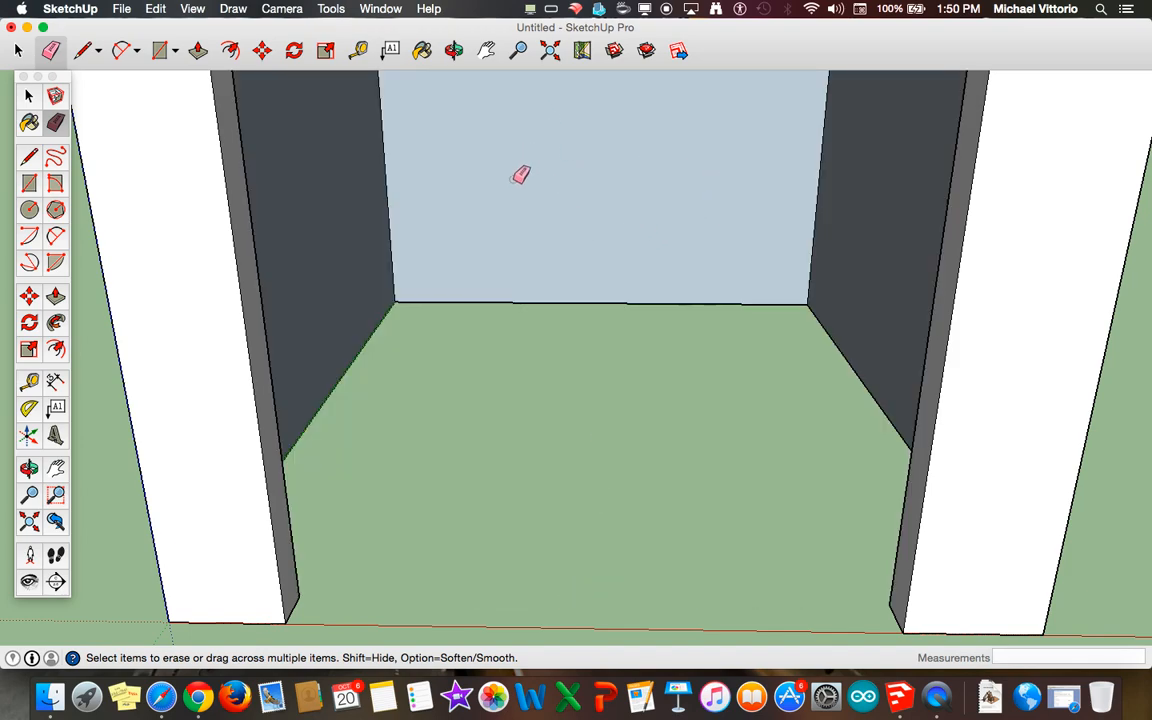
Step: Examine the interior through the arched opening and orbit around the house to face its back wall
click(453, 50)
drag(463, 90, 560, 226)
click(486, 50)
drag(515, 190, 517, 337)
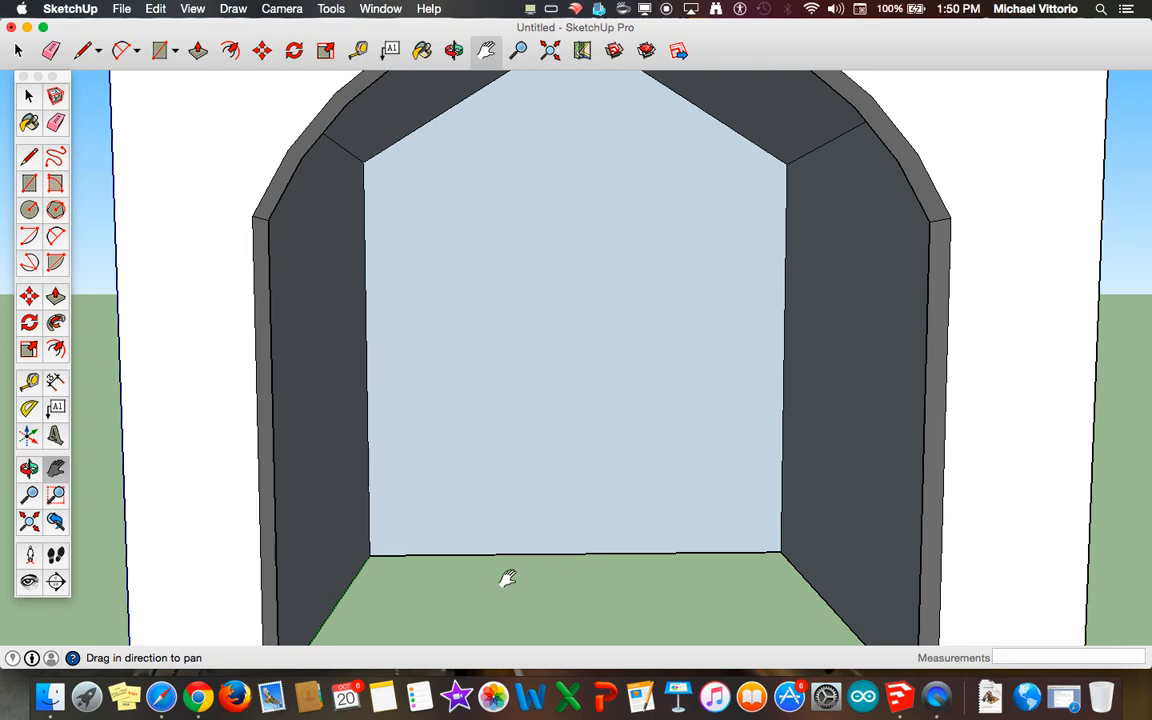
scroll(590, 581, down, 3)
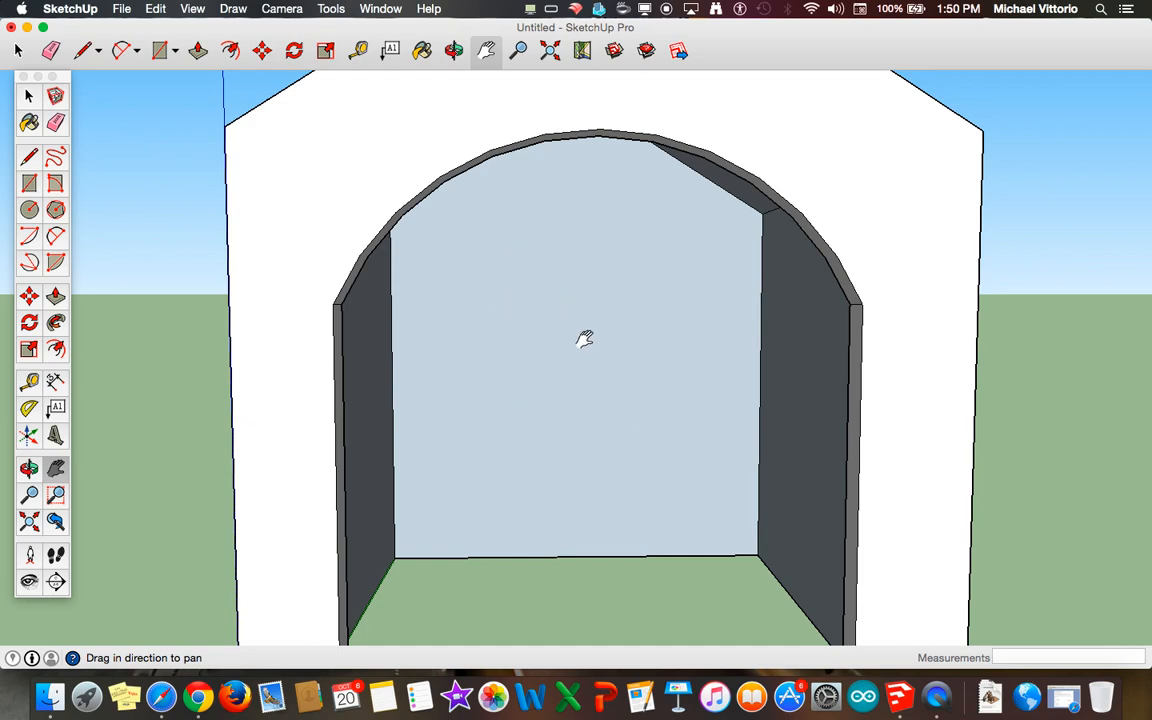
click(453, 50)
drag(733, 306, 397, 280)
drag(805, 314, 545, 352)
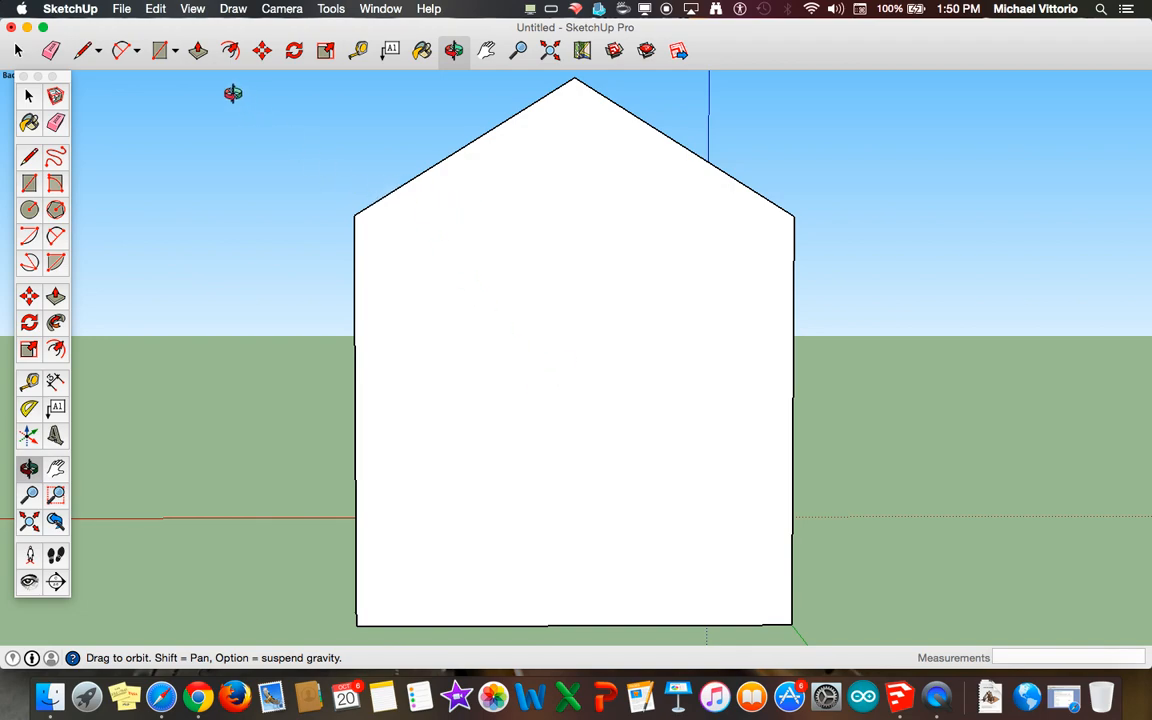
Step: Draw a window rectangle about 1' 8" wide and 1' 10" high on the back wall, slightly right of centre
click(152, 52)
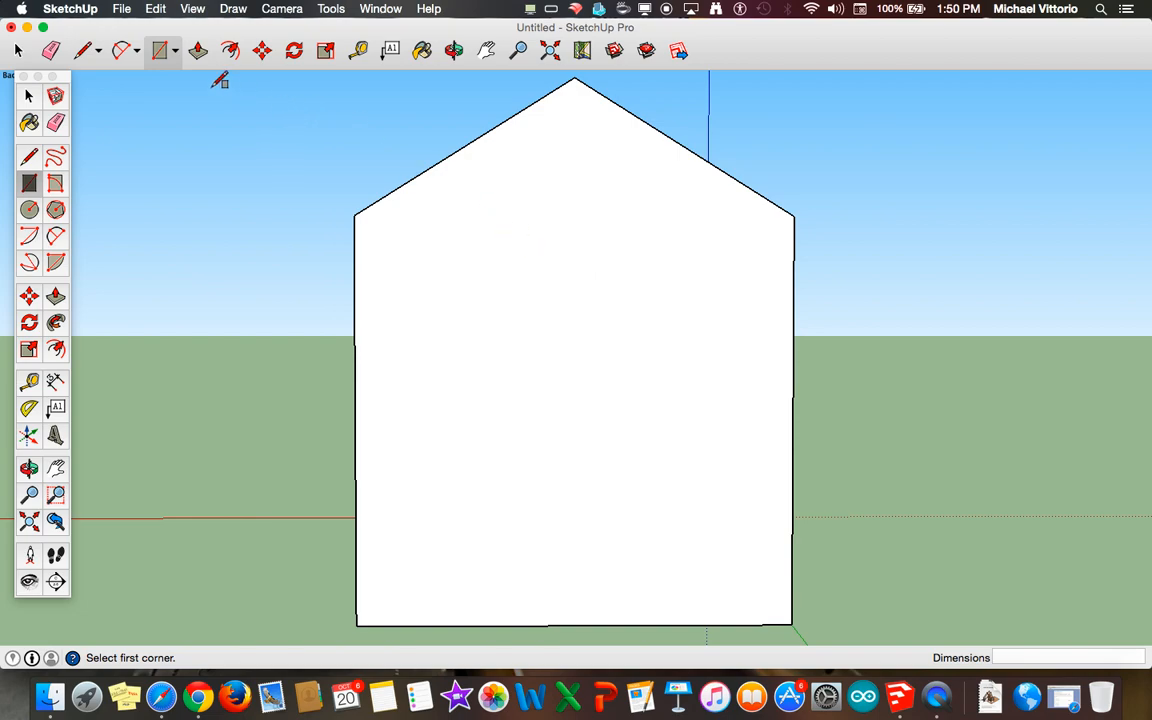
click(531, 250)
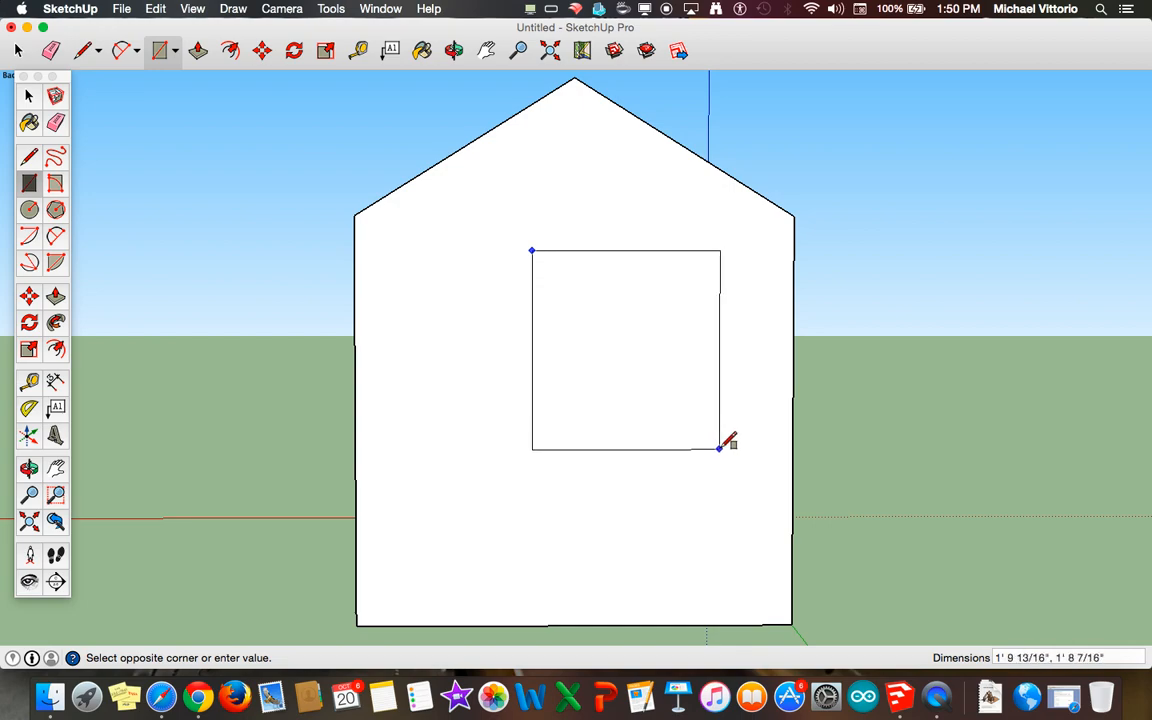
click(719, 448)
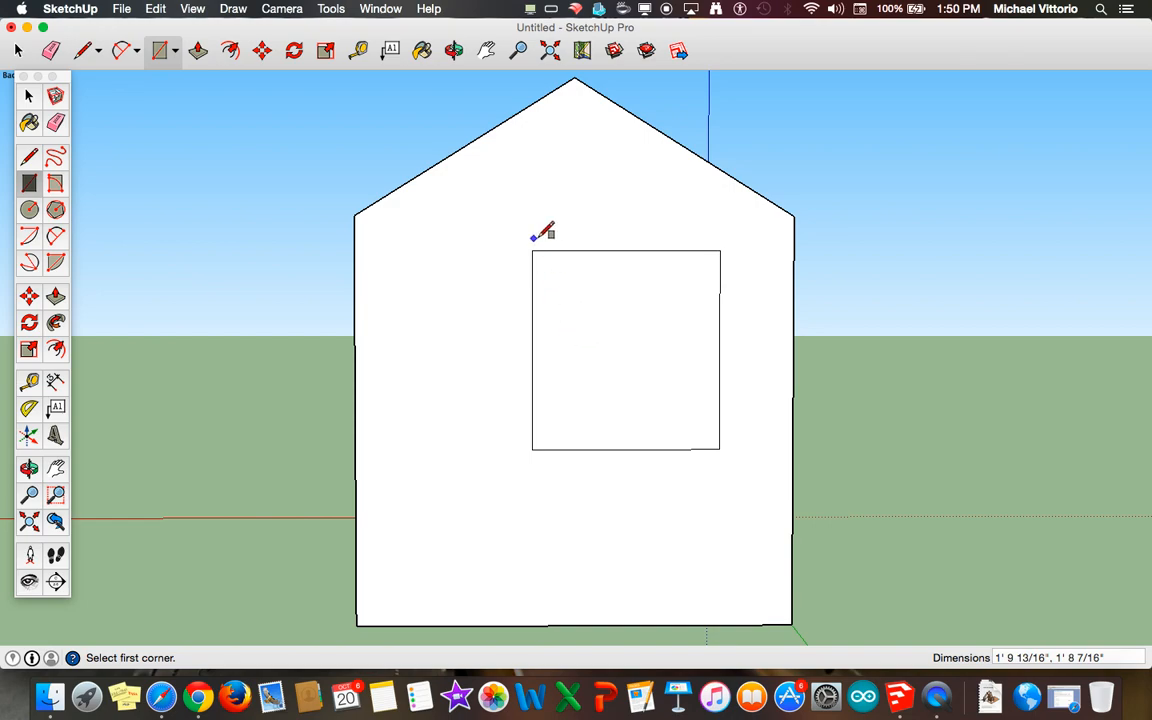
Step: Push the window rectangle on the back wall inward about 4 5/16" to give the opening its depth
click(453, 50)
drag(465, 121, 501, 180)
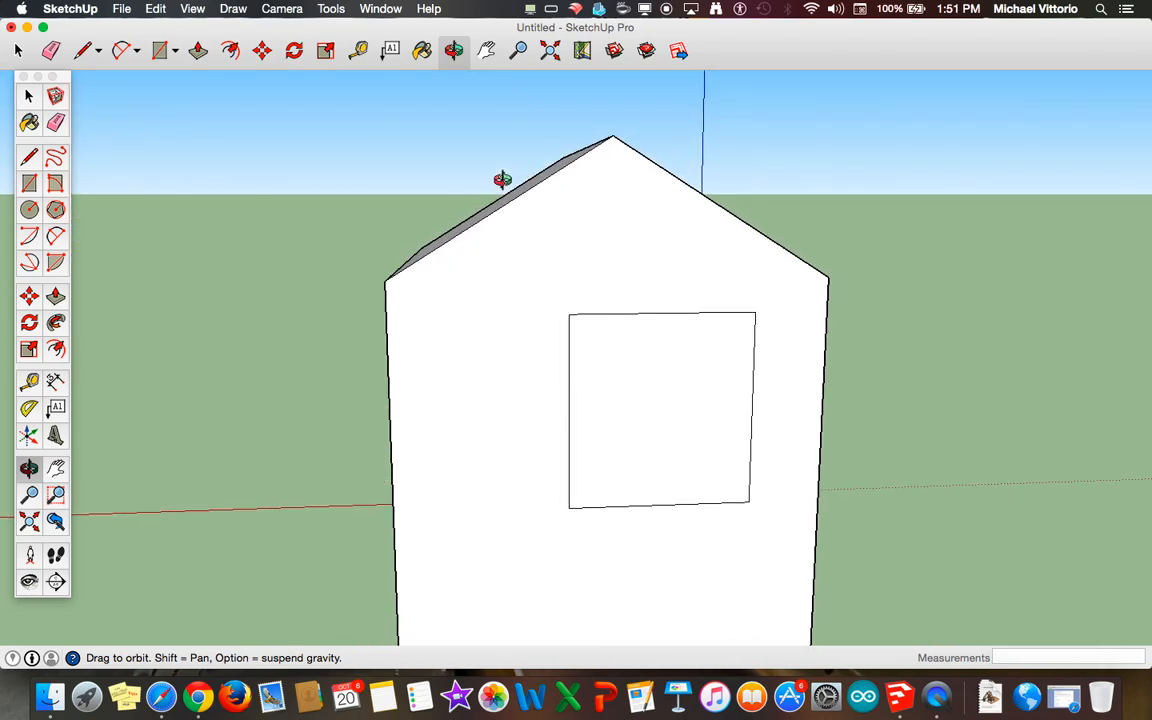
click(198, 50)
click(672, 409)
drag(672, 409, 665, 402)
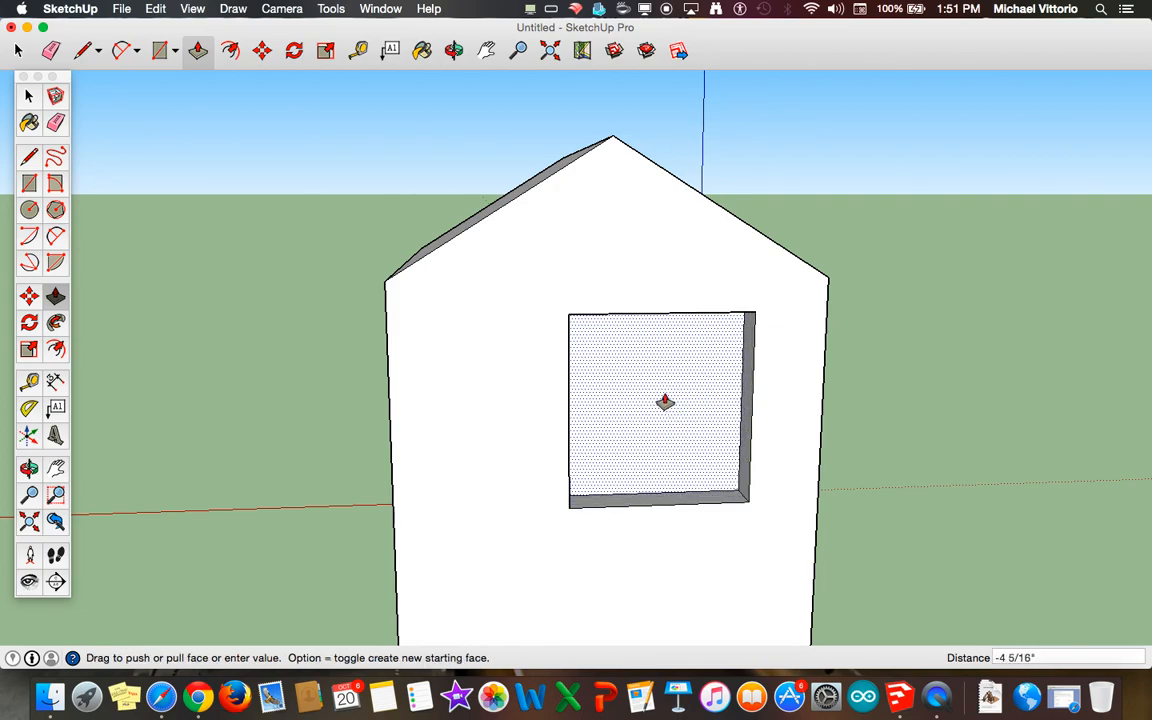
click(665, 402)
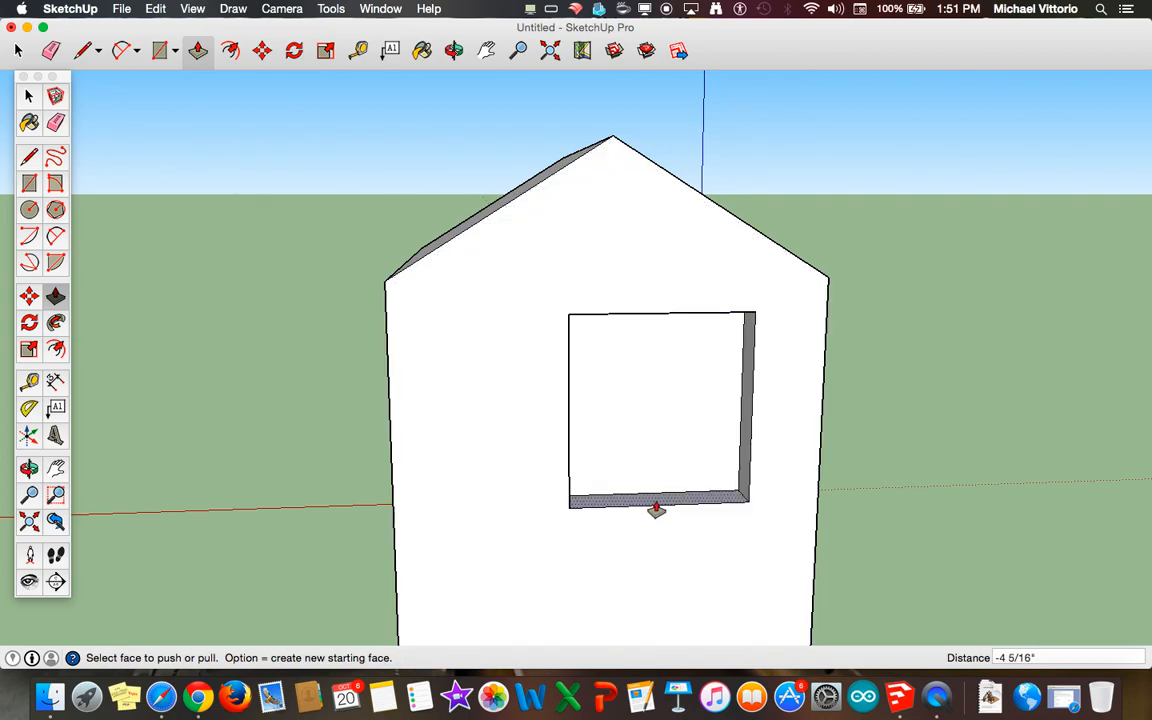
Step: Delete the recessed window face so the back wall opens into the interior
scroll(496, 381, up, 5)
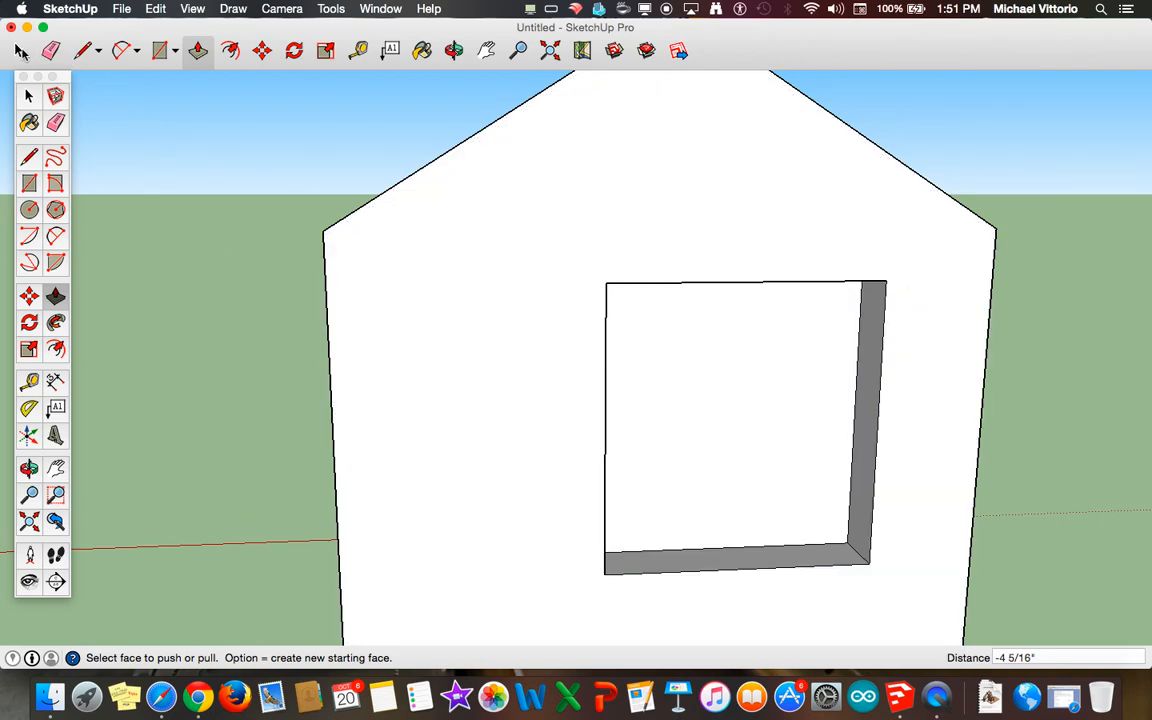
click(19, 52)
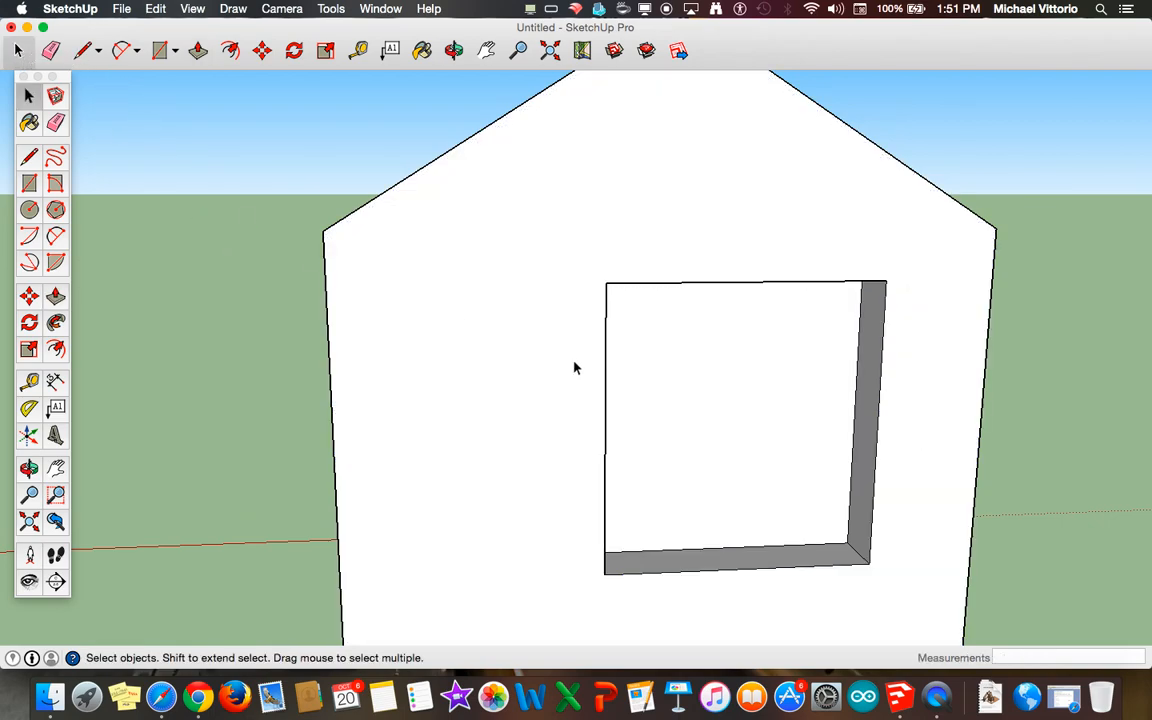
click(701, 407)
scroll(703, 407, up, 2)
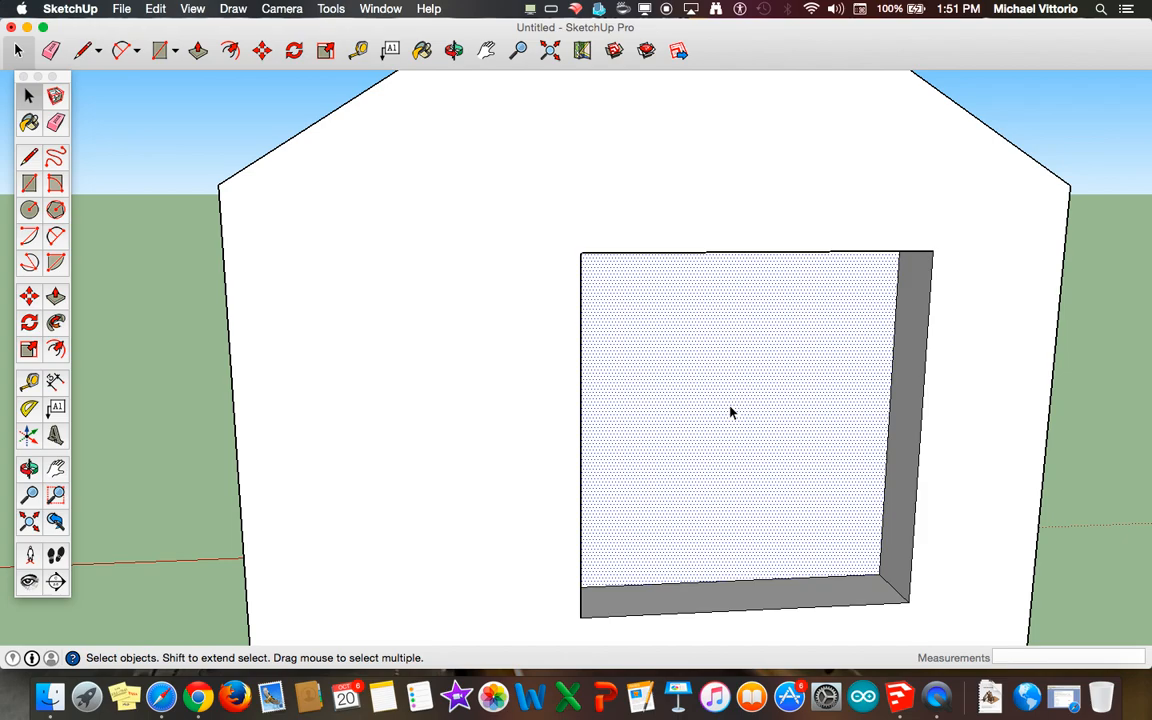
key(Delete)
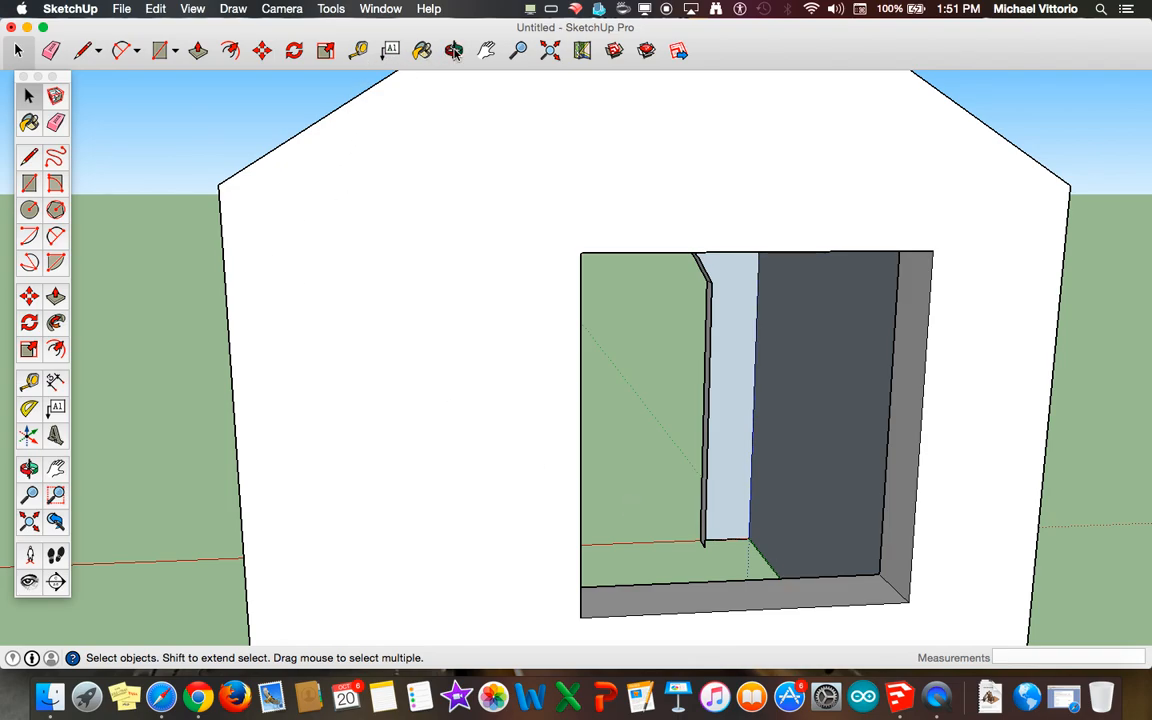
Step: Return to the front of the doghouse, fit it in view, and inspect the window through the arched doorway
key(o)
drag(411, 224, 452, 175)
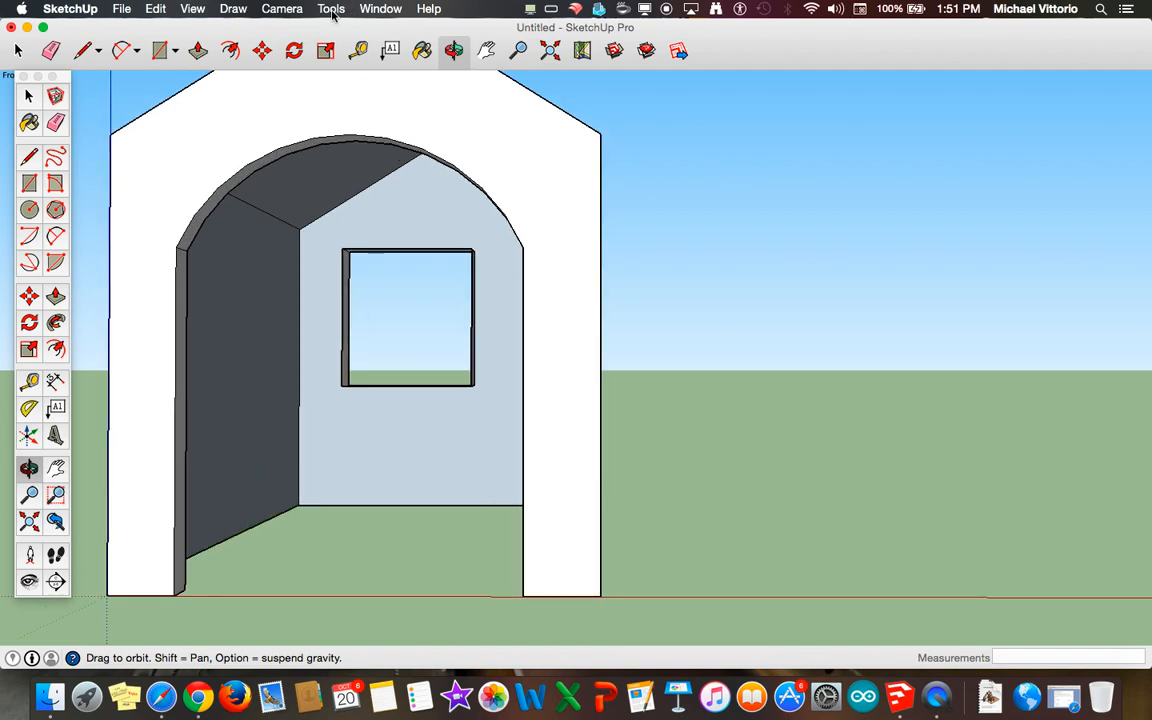
click(282, 9)
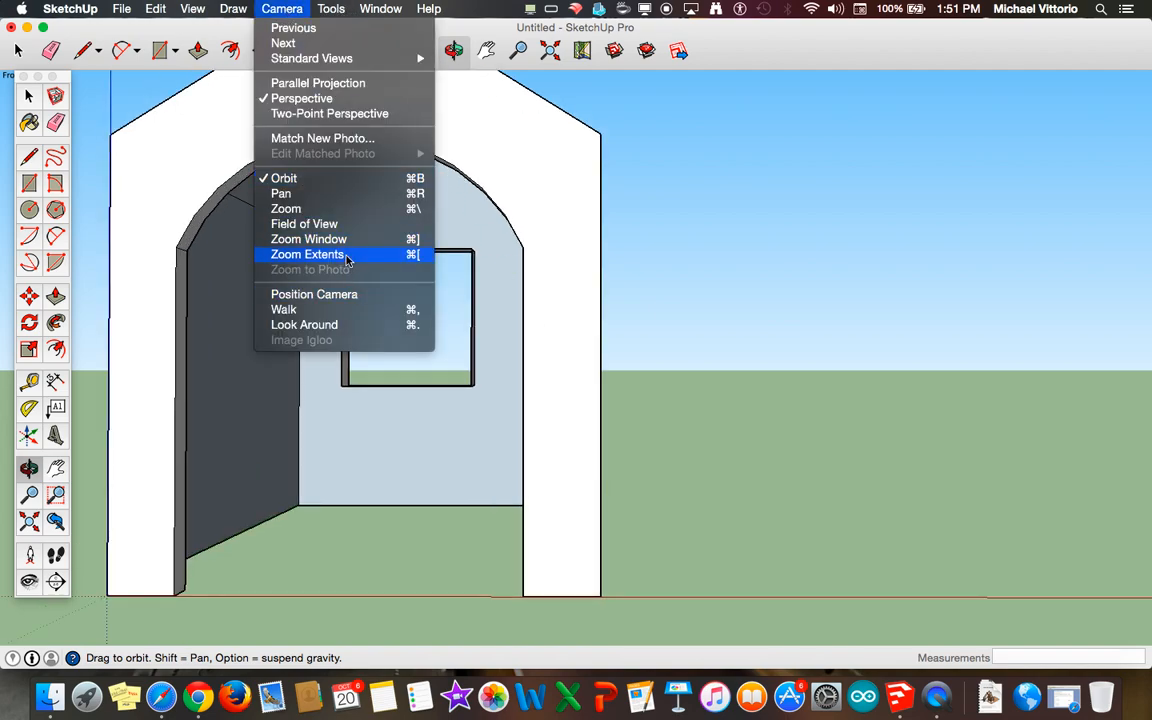
click(308, 254)
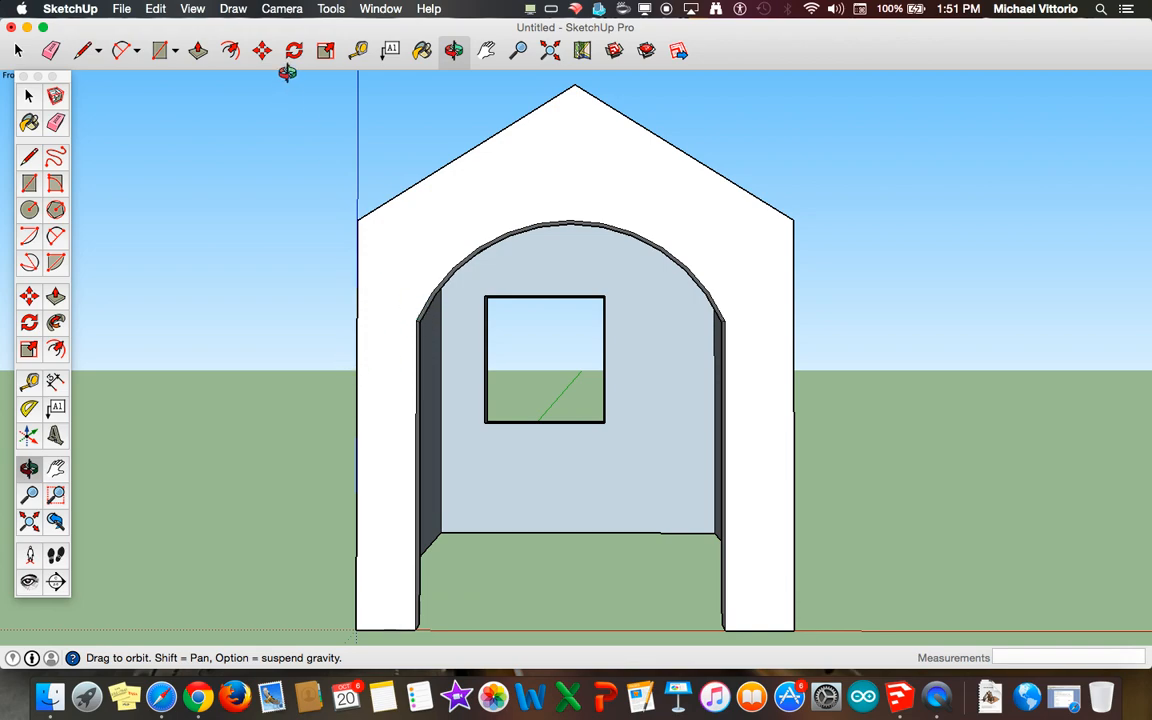
drag(414, 122, 384, 149)
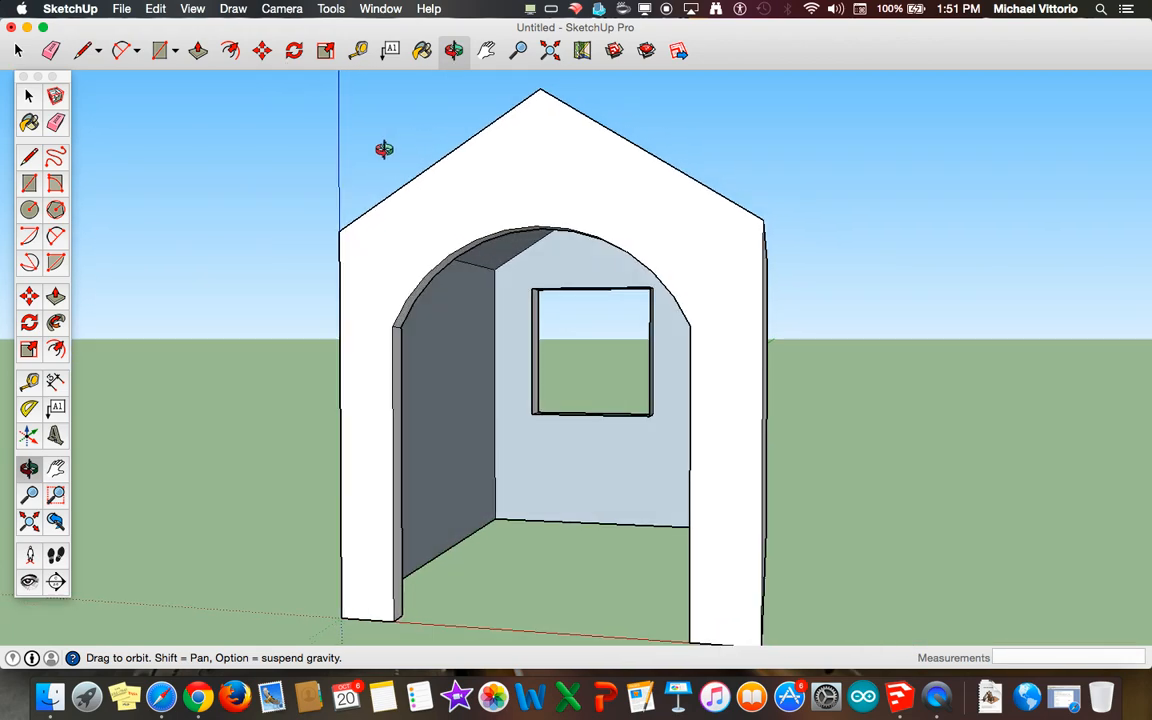
Step: Save the model to the Desktop as a SketchUp model with a file name beginning with "mv"
click(121, 10)
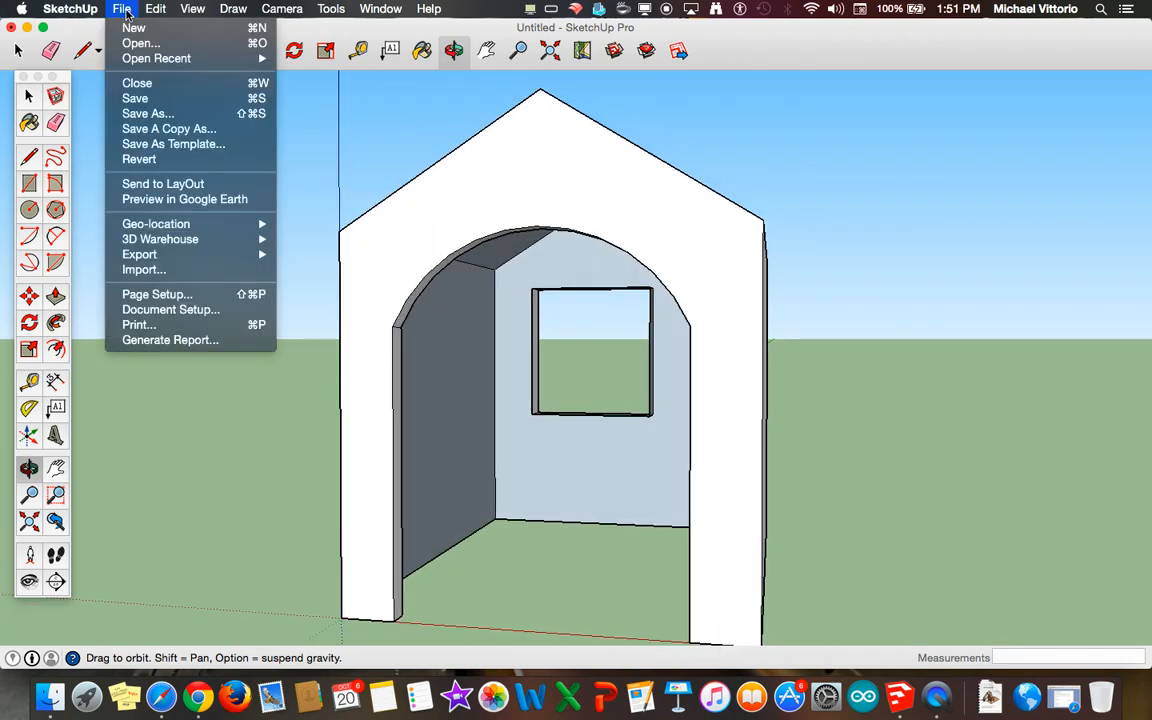
click(147, 114)
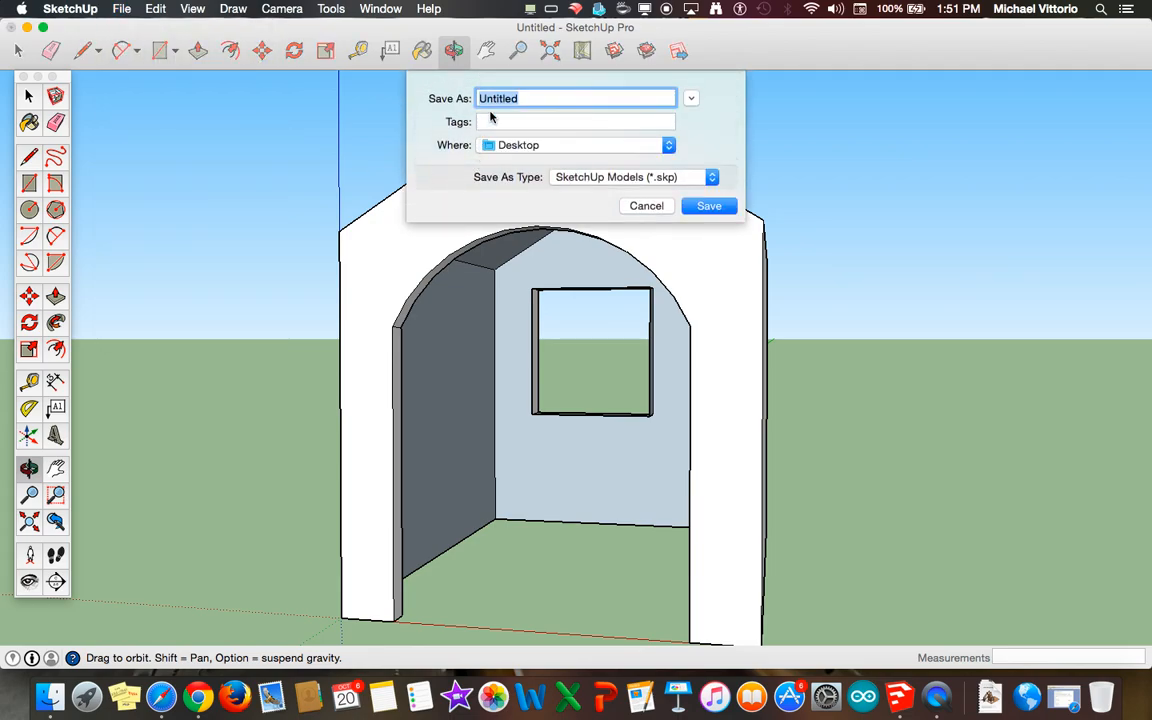
text(mv)
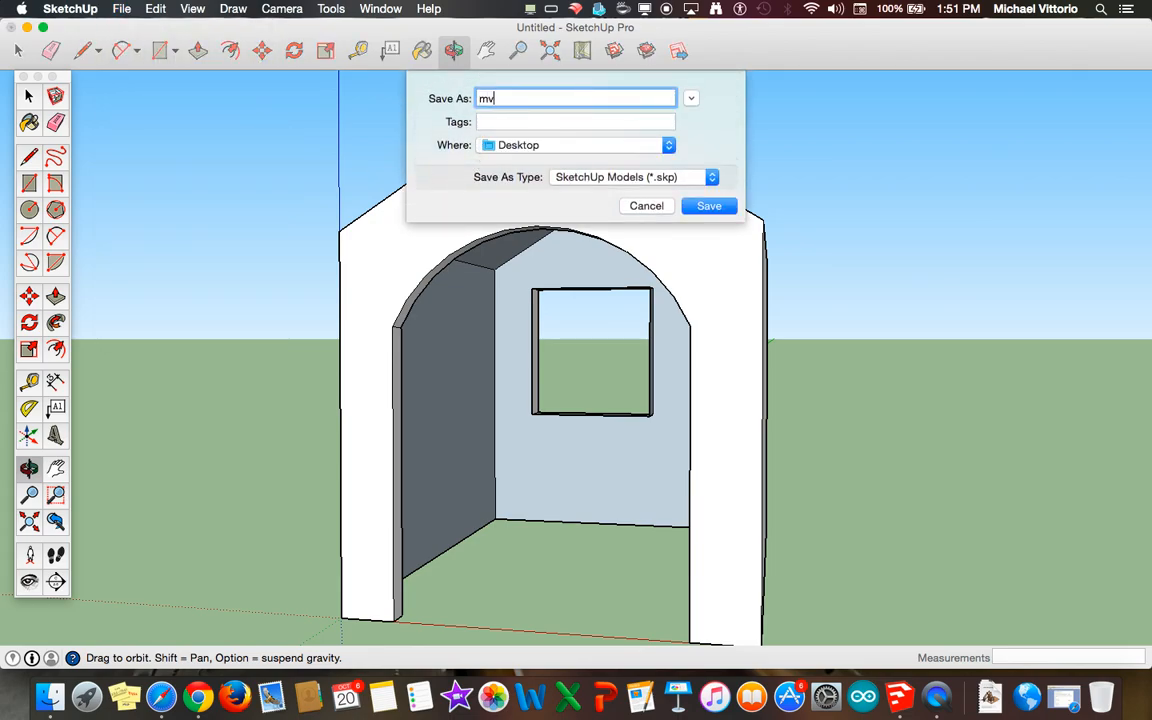